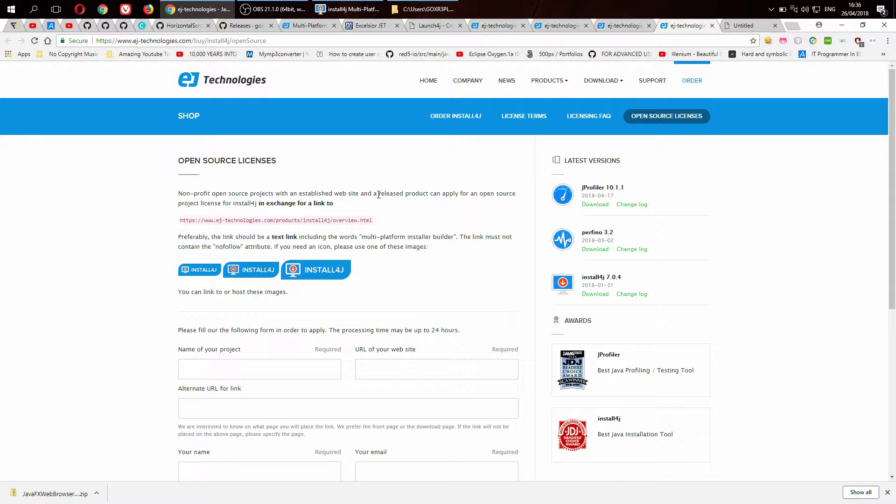
# Look over the install4j download, documentation and open source licenses pages already open in the browser.
pyautogui.click(552, 32)
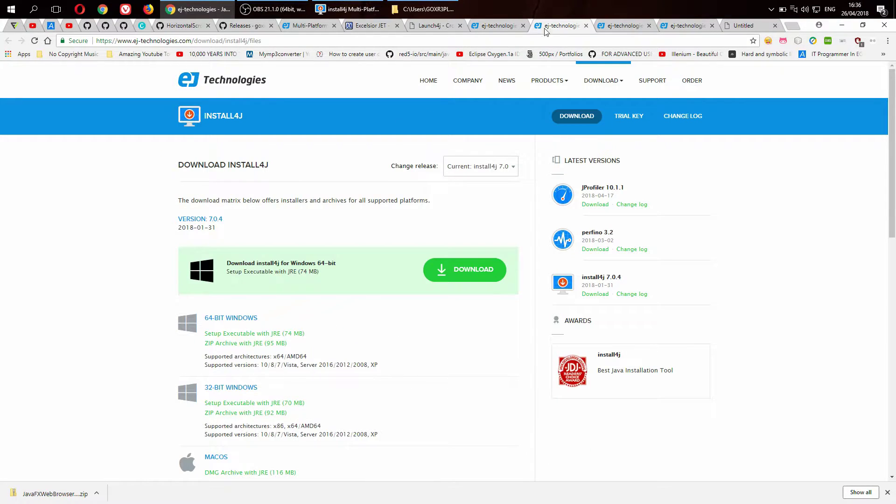
pyautogui.click(497, 26)
pyautogui.click(561, 23)
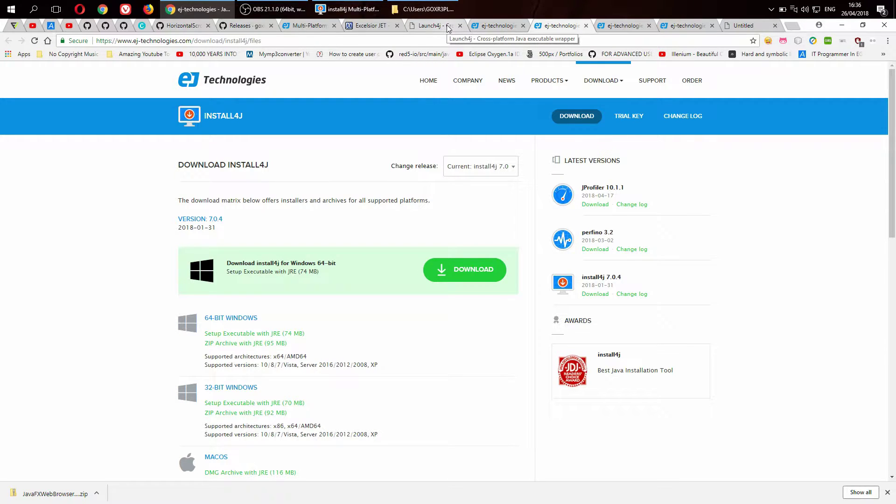
pyautogui.click(683, 27)
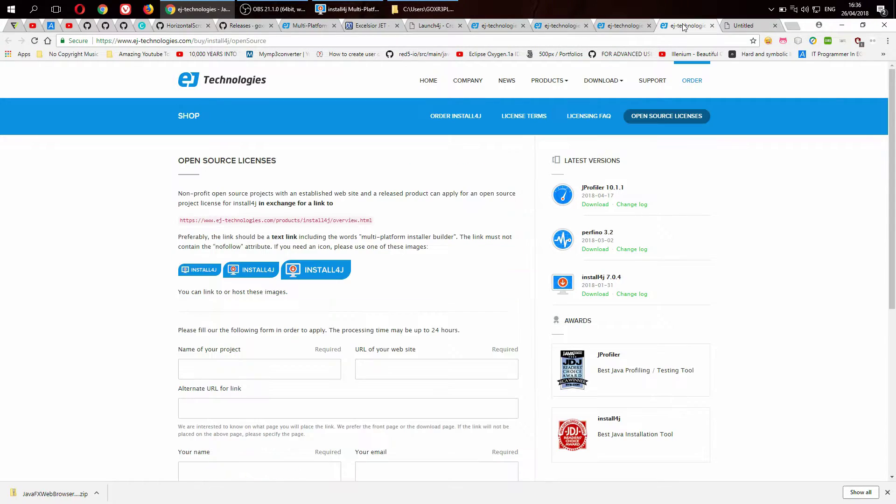
# Open the Install4J PDF manual and skim it from the launcher class path section back to the installation components chapter.
pyautogui.click(744, 26)
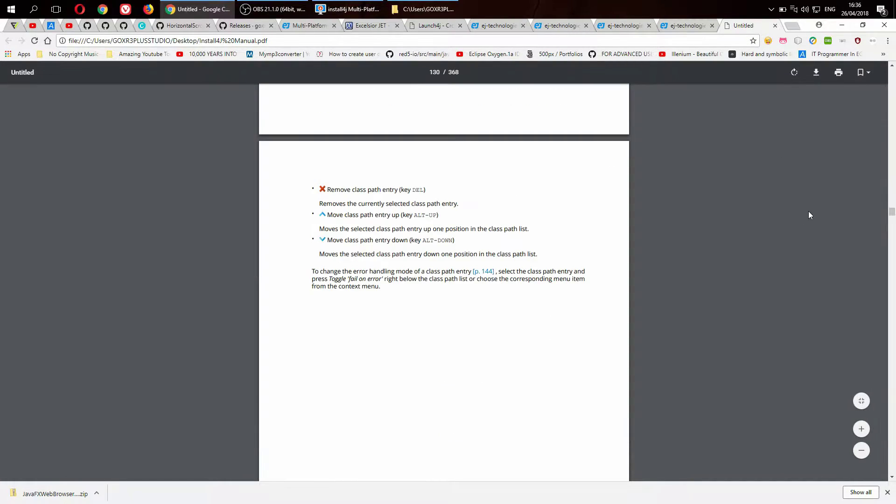
pyautogui.scroll(3, 619, 237)
pyautogui.press('super+d')
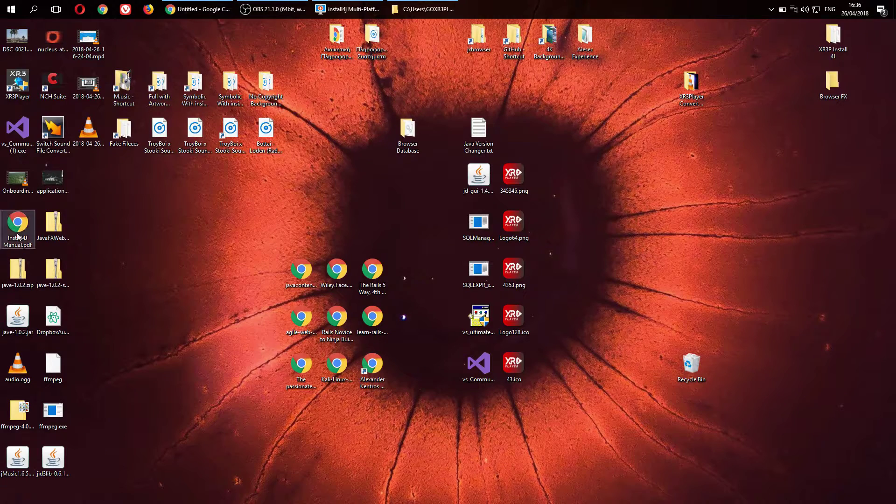
pyautogui.press('super+d')
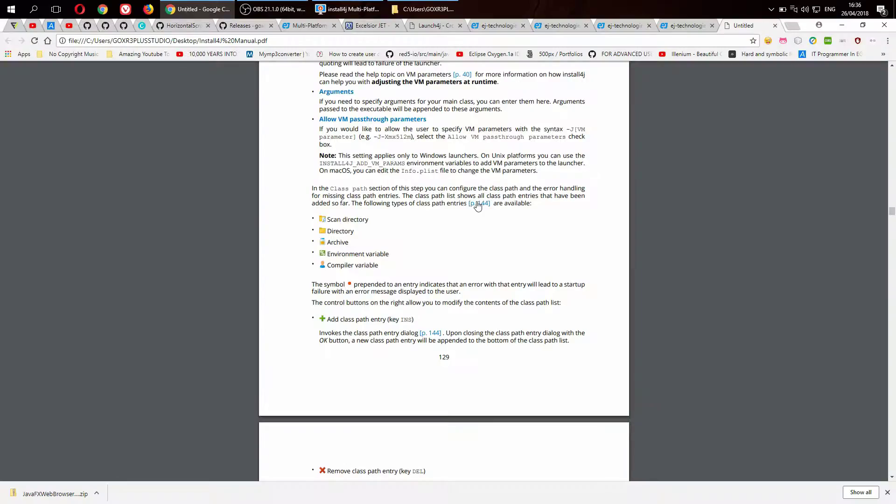
pyautogui.scroll(10, 477, 207)
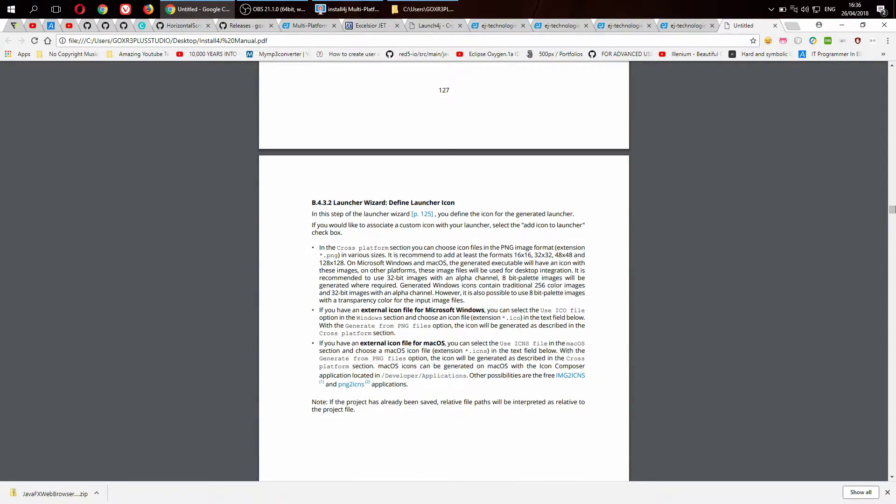
pyautogui.moveTo(892, 210); pyautogui.dragTo(892, 86)
pyautogui.scroll(15, 496, 234)
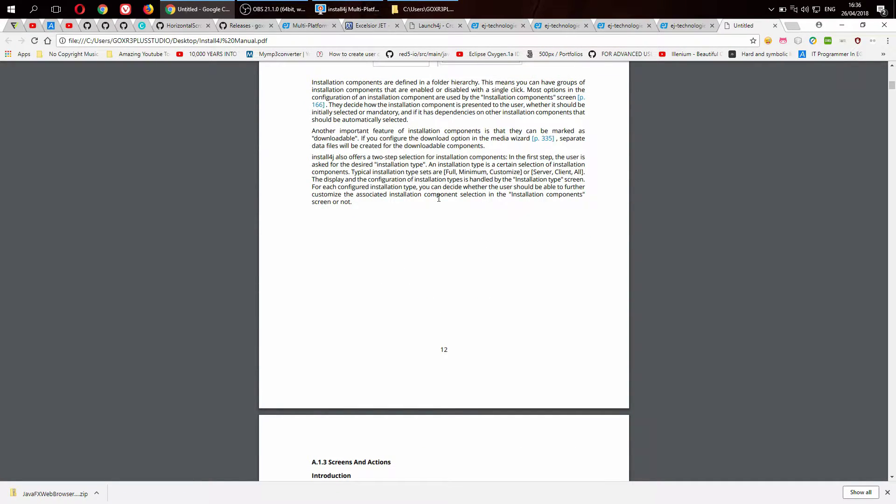
pyautogui.scroll(7, 438, 198)
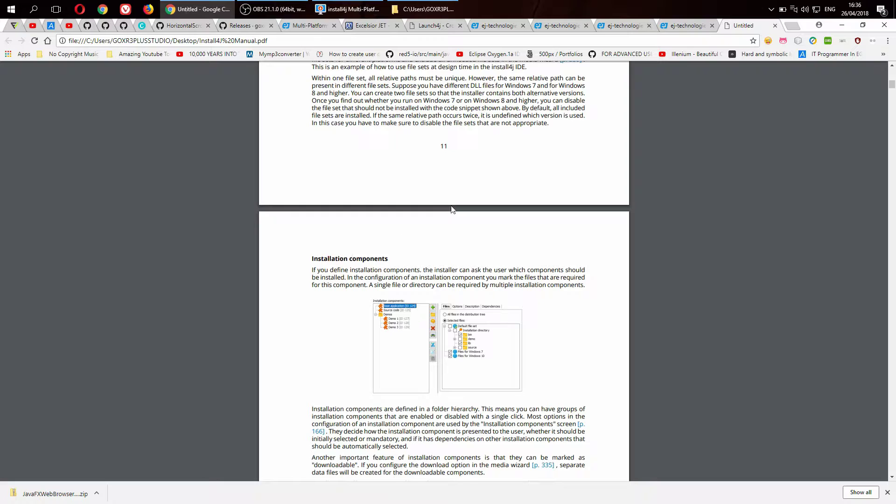
# Revisit the install4j open source licenses, order and download pages.
pyautogui.click(685, 25)
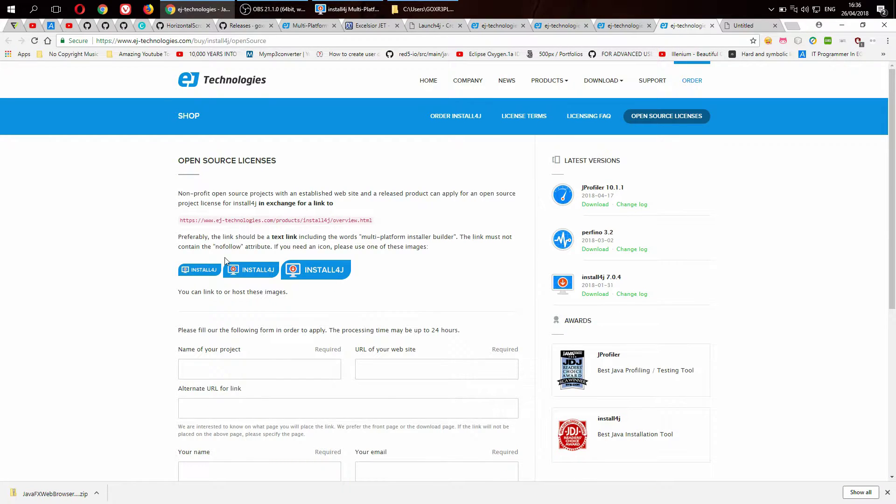
pyautogui.click(625, 25)
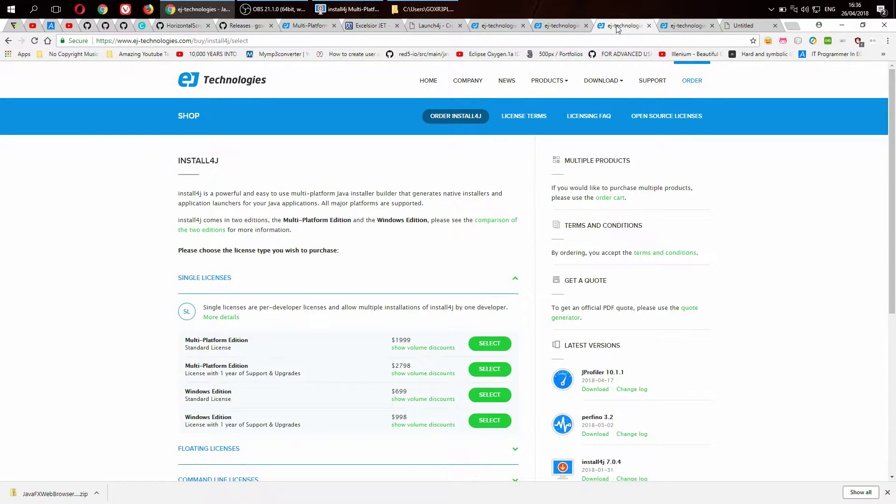
pyautogui.click(561, 20)
# Show the install4j documentation page, highlight its URL and review the demos and screencasts.
pyautogui.click(492, 28)
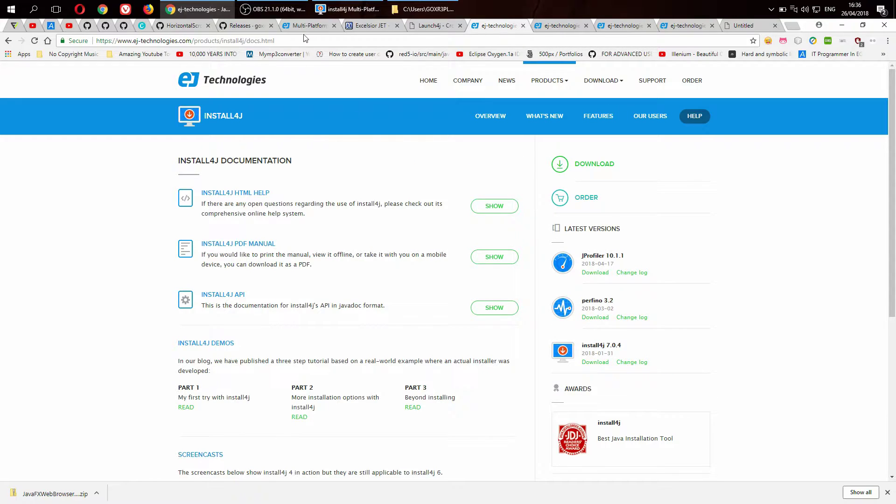
pyautogui.moveTo(296, 35); pyautogui.dragTo(96, 41)
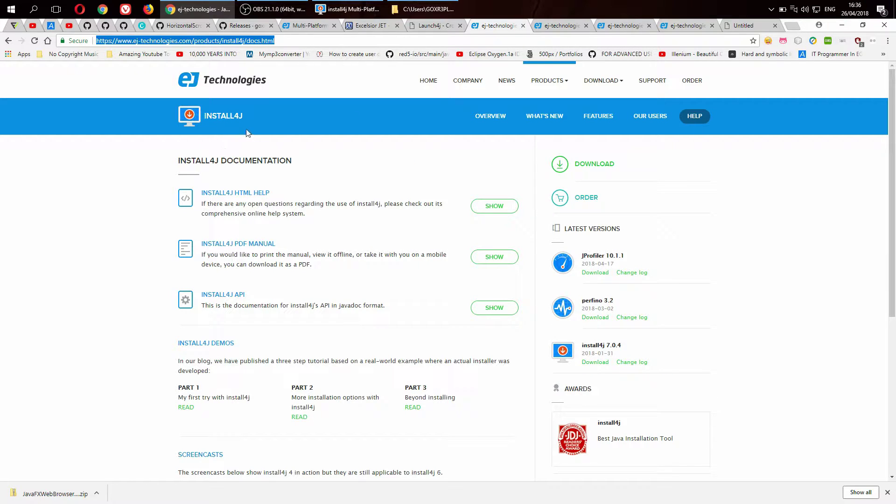
pyautogui.scroll(-3, 133, 303)
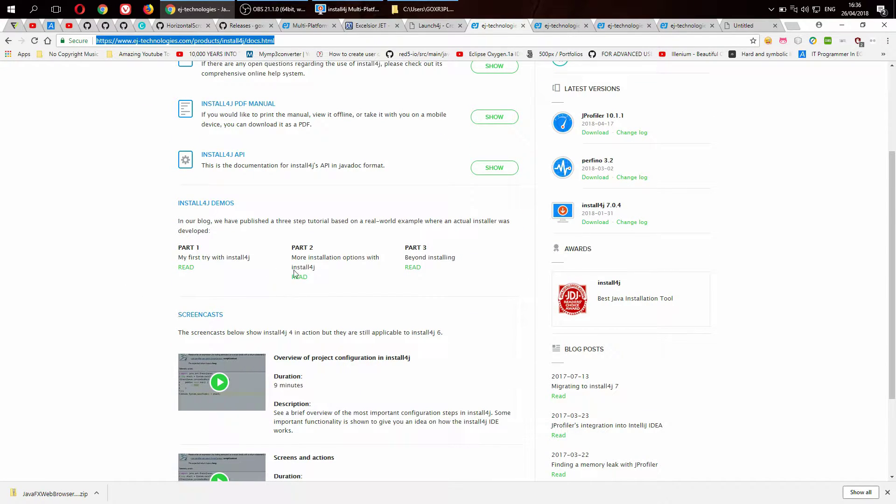
pyautogui.click(505, 260)
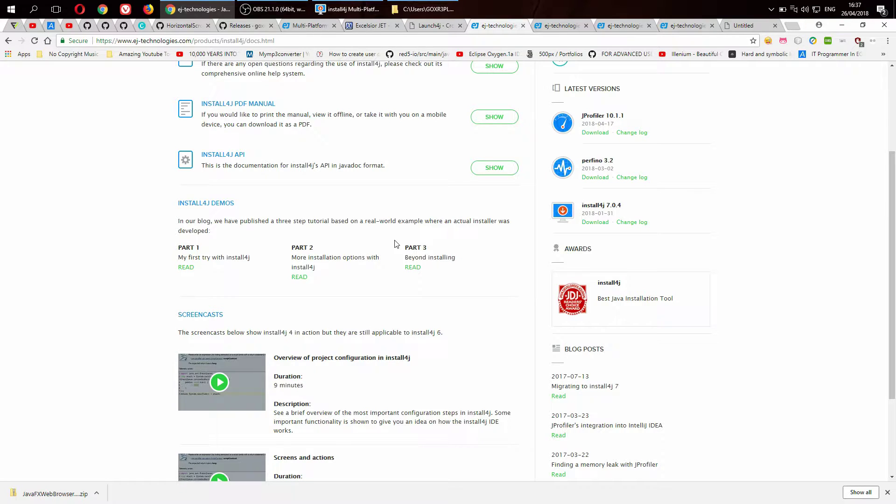
# Hide the browser, open the XR3Player folder inside XR3P Install 4J on the desktop, and select all its items.
pyautogui.click(843, 26)
pyautogui.click(725, 37)
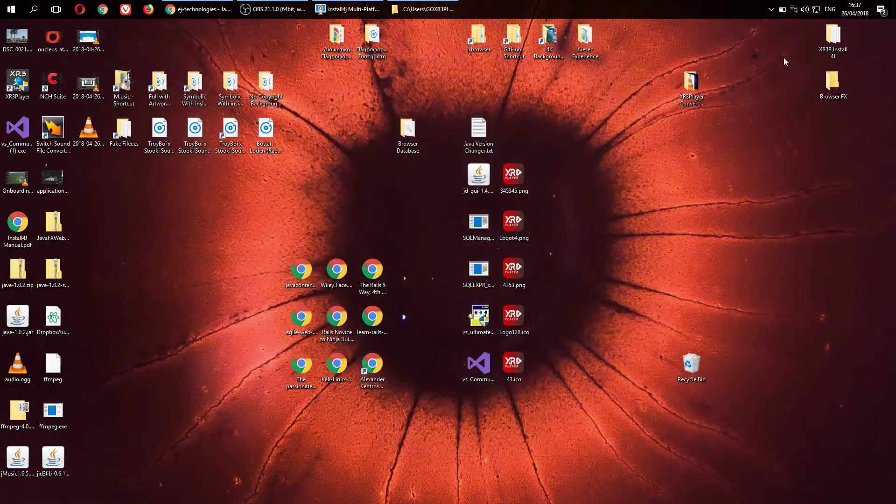
pyautogui.doubleClick(826, 44)
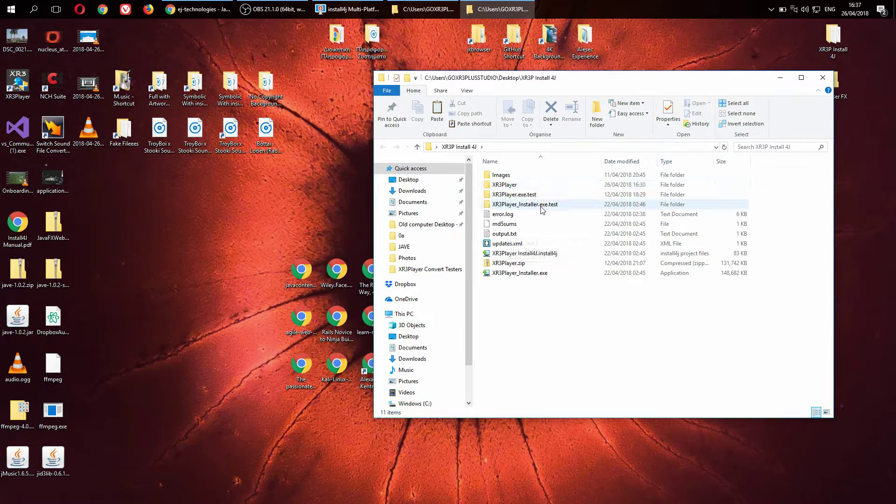
pyautogui.doubleClick(523, 187)
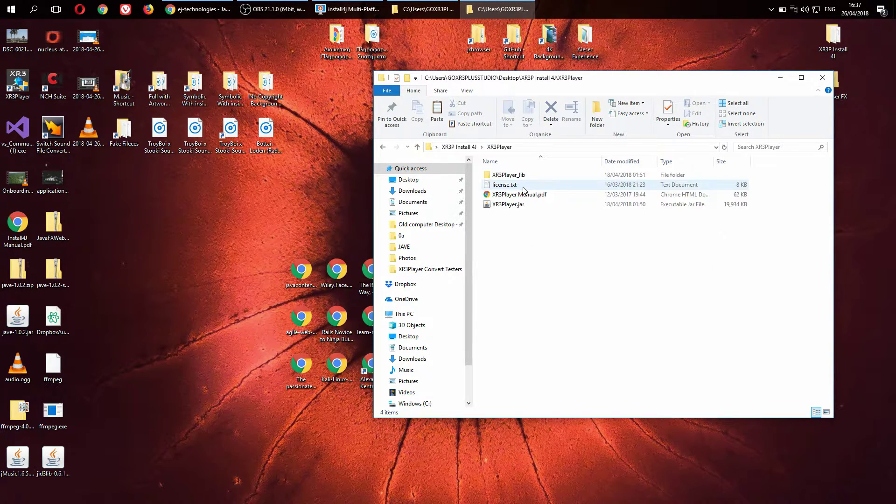
pyautogui.moveTo(585, 252); pyautogui.dragTo(542, 166)
pyautogui.hotkey('ctrl', 'c')
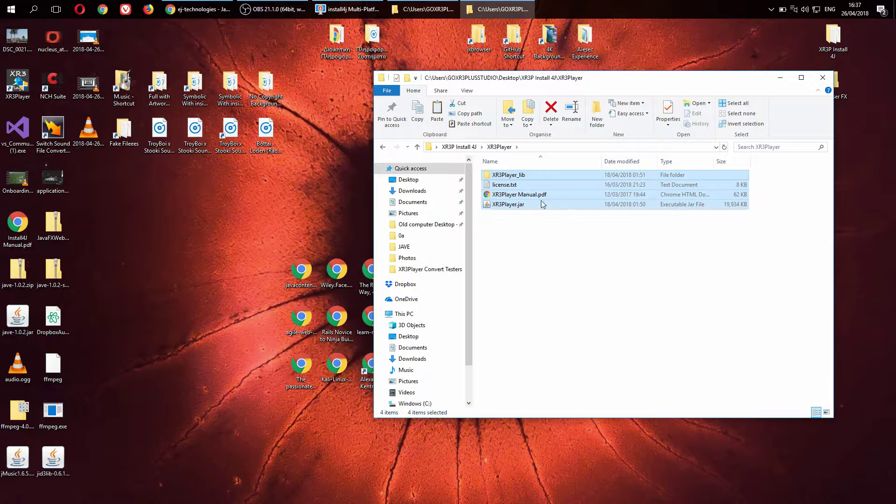
# Inspect the libraries in XR3Player_lib, then the XR3Player.jar, XR3Player Manual.pdf and license.txt files in the XR3Player folder.
pyautogui.doubleClick(529, 175)
pyautogui.scroll(-4, 607, 237)
pyautogui.scroll(5, 621, 243)
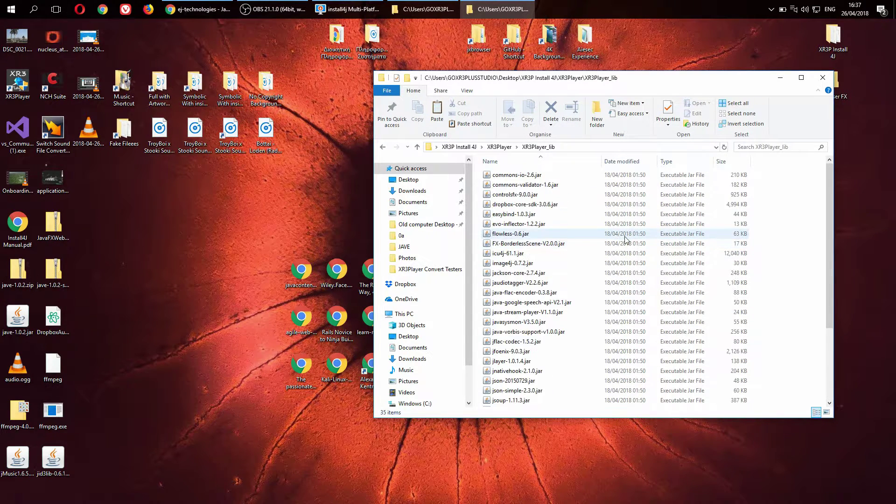
pyautogui.hotkey('alt', 'Left')
pyautogui.click(546, 204)
pyautogui.click(560, 195)
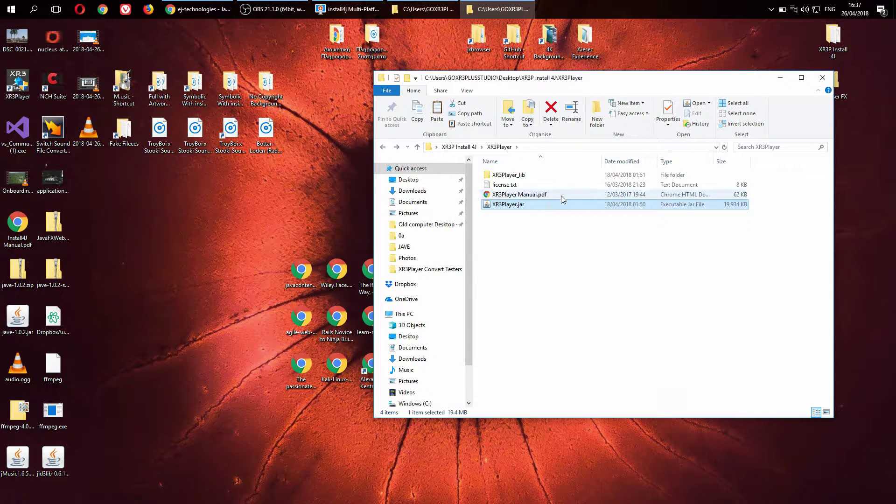
pyautogui.click(537, 185)
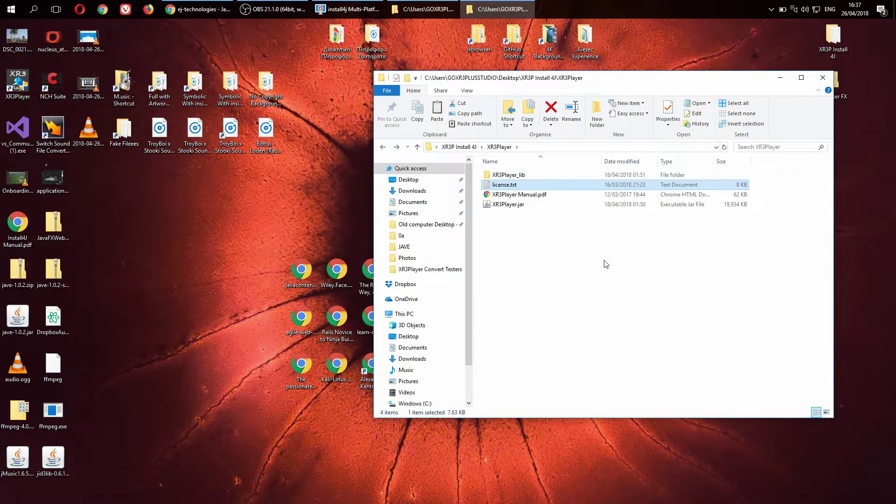
# Return to the XR3P Install 4J folder, select XR3Player Install4J.install4j, and switch to that project in install4j.
pyautogui.press('BackSpace')
pyautogui.click(540, 255)
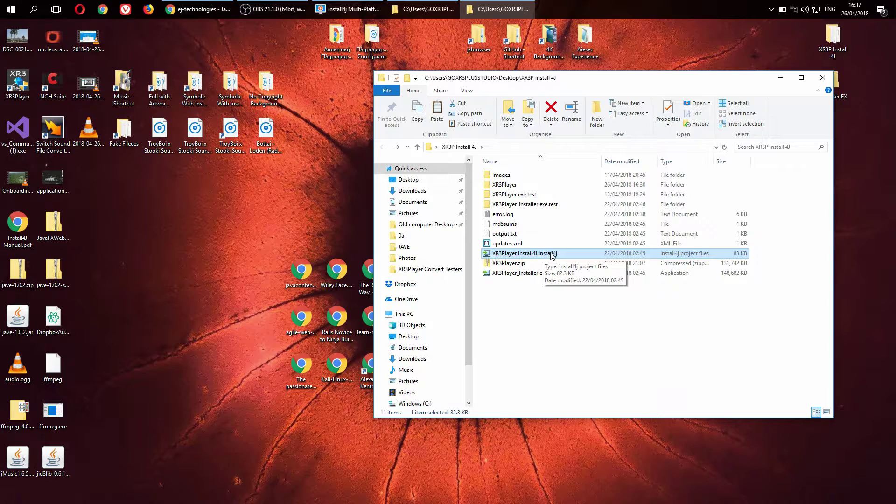
pyautogui.click(348, 9)
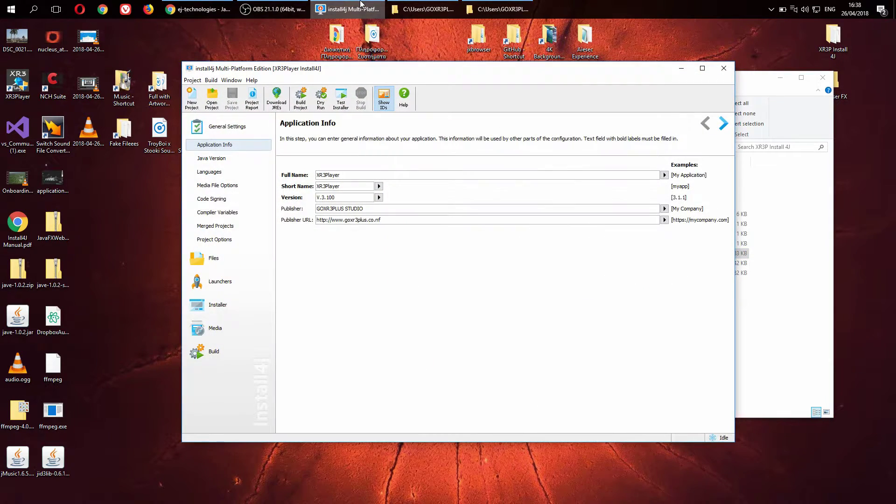
pyautogui.click(224, 5)
pyautogui.click(350, 9)
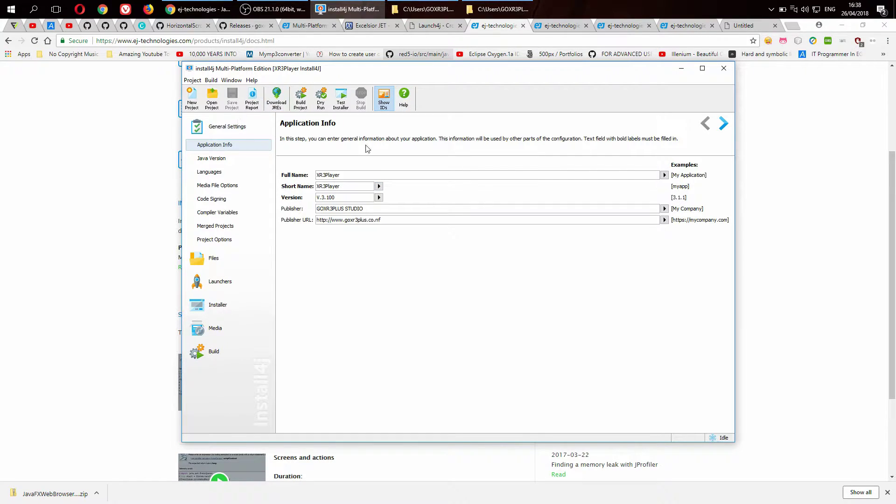
# Review the project's distribution tree and its XR3Player Launcher entry.
pyautogui.click(381, 103)
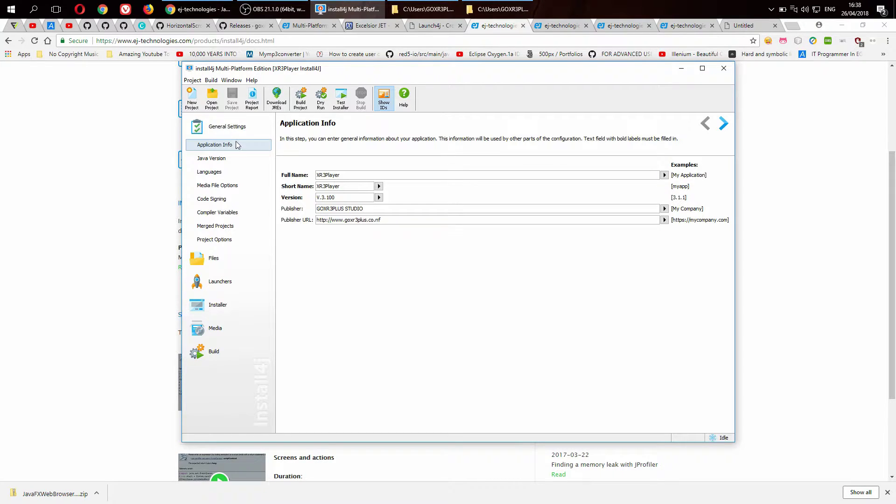
pyautogui.click(242, 271)
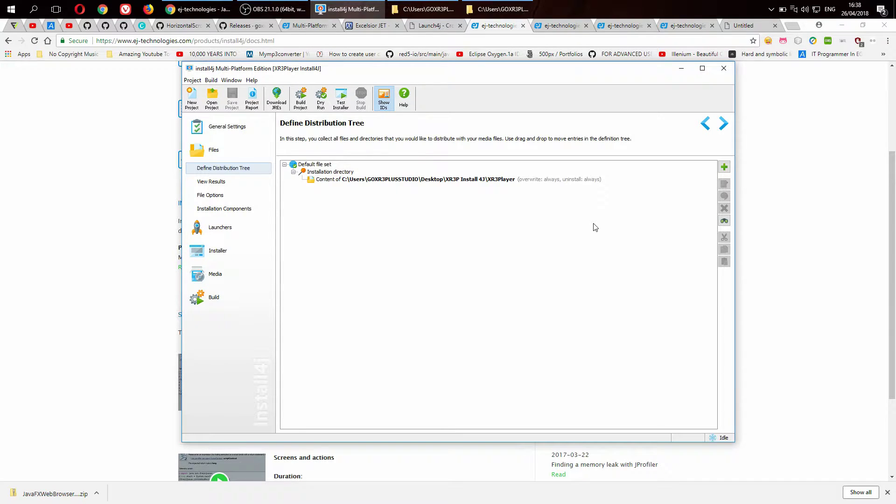
pyautogui.click(247, 230)
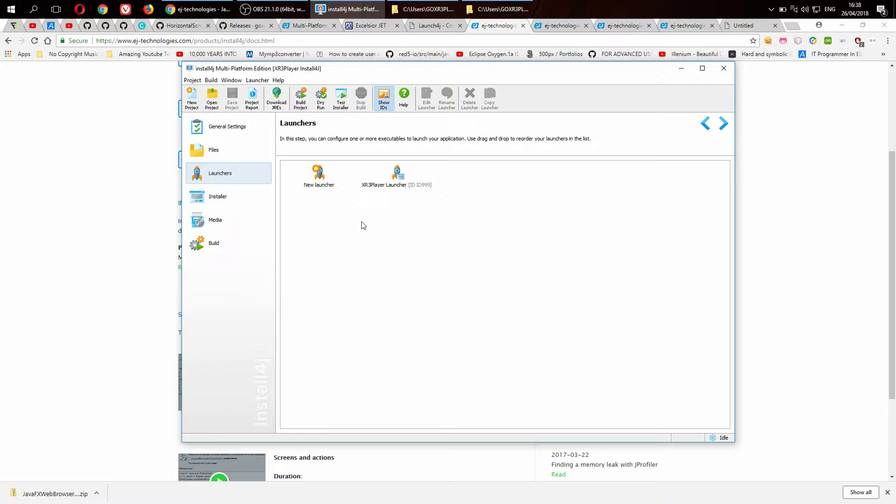
pyautogui.click(399, 180)
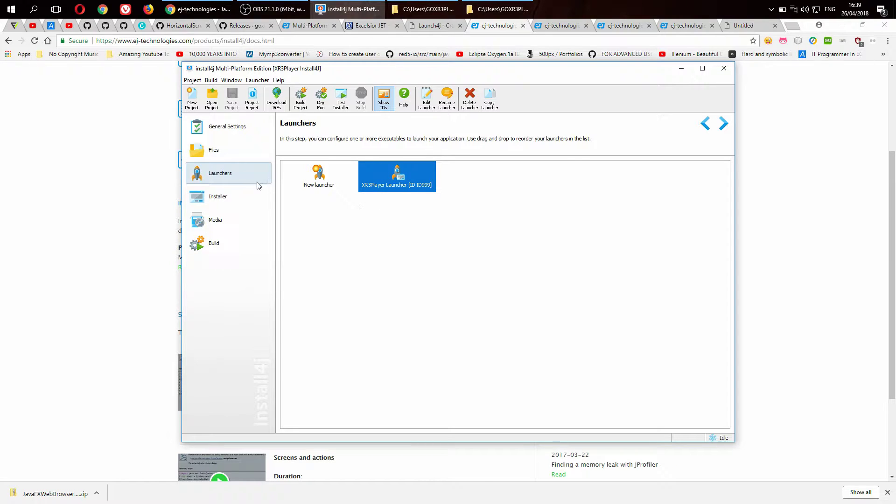
# Review the installer's Screens & Actions, preview the Installation screen's form, and close the preview.
pyautogui.click(222, 204)
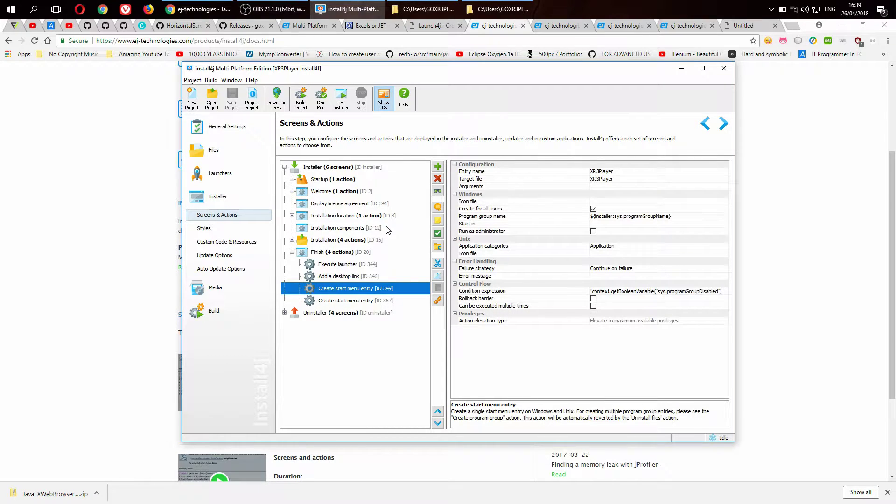
pyautogui.click(335, 254)
pyautogui.click(336, 242)
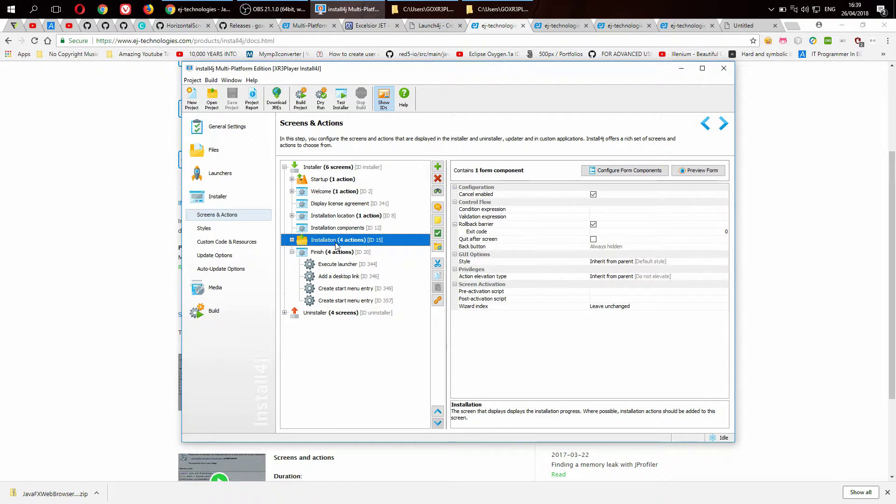
pyautogui.click(709, 172)
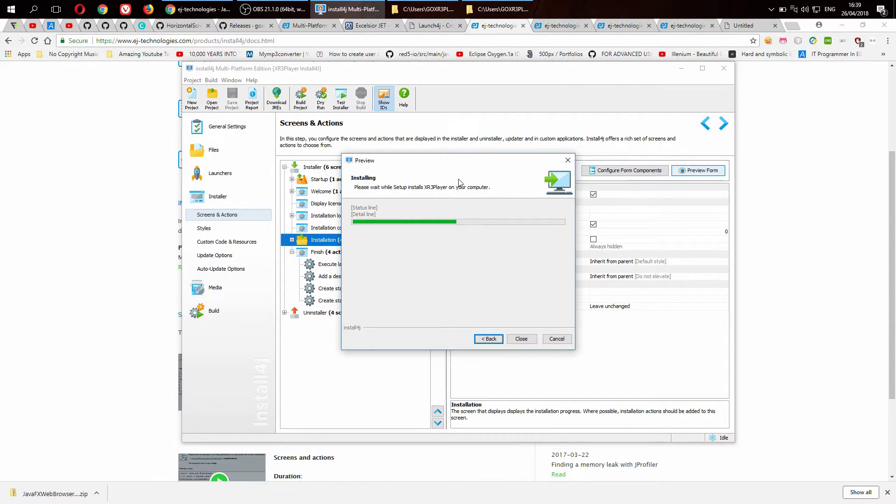
pyautogui.moveTo(497, 164); pyautogui.dragTo(567, 132)
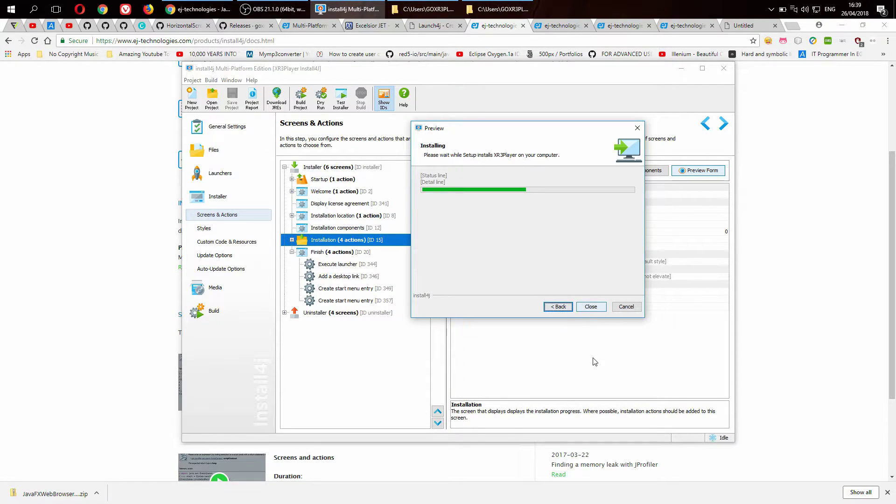
pyautogui.click(634, 311)
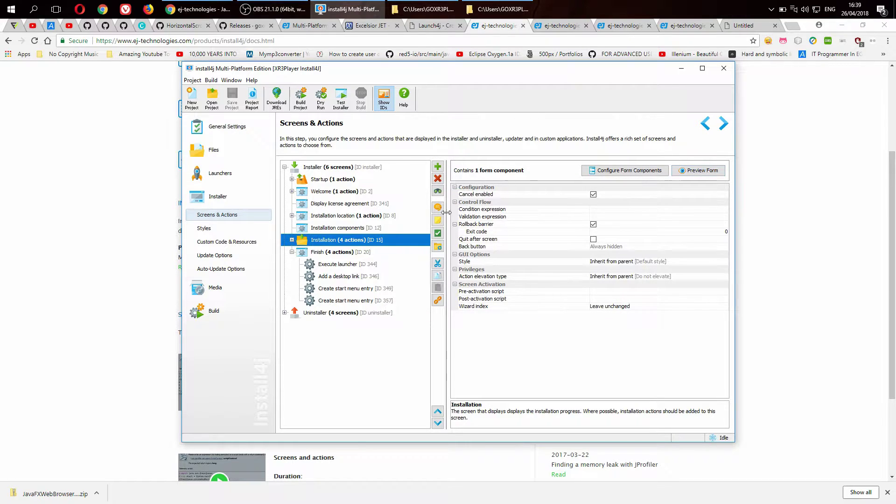
# Review the project's Windows and Unix Installer media files, and open the Windows entry in the Media Wizard.
pyautogui.click(218, 287)
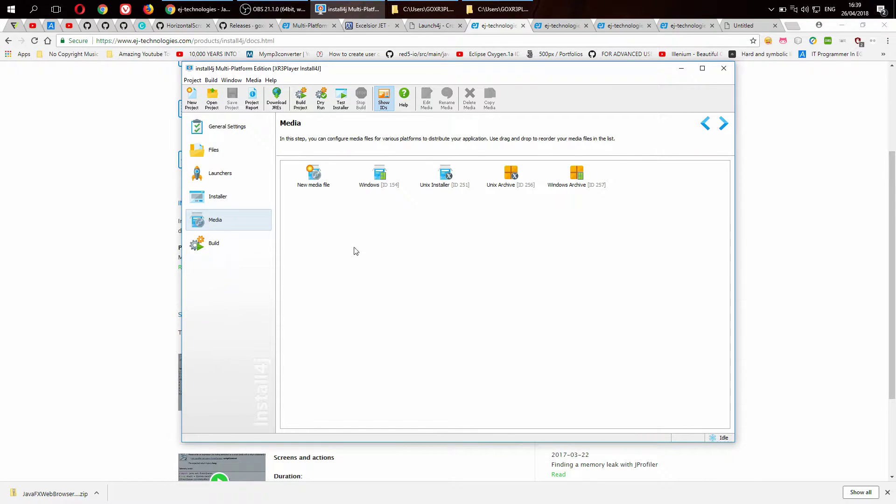
pyautogui.click(381, 186)
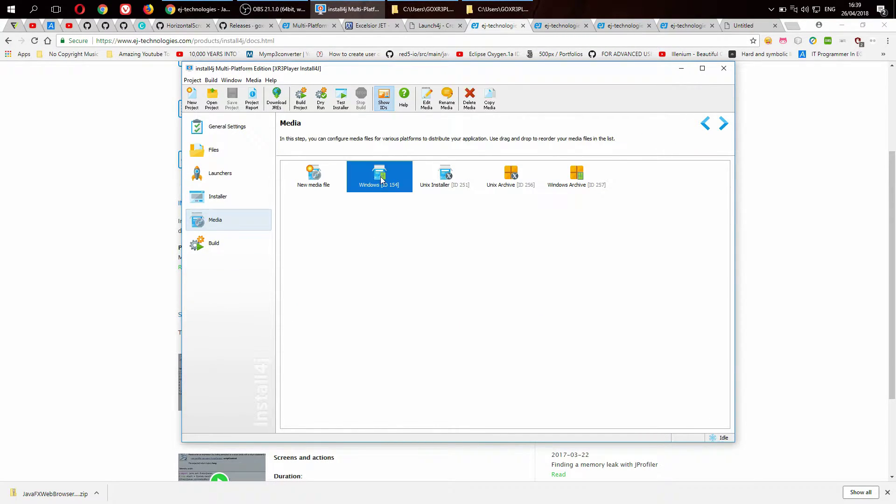
pyautogui.click(474, 179)
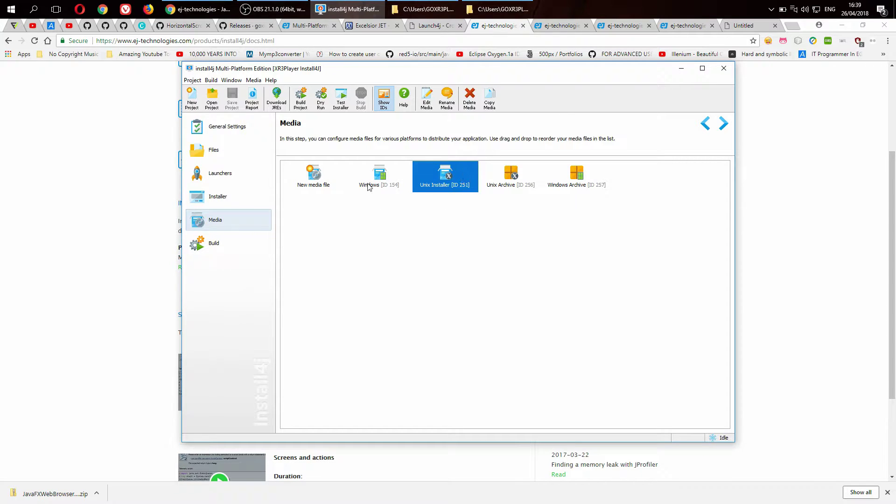
pyautogui.click(408, 173)
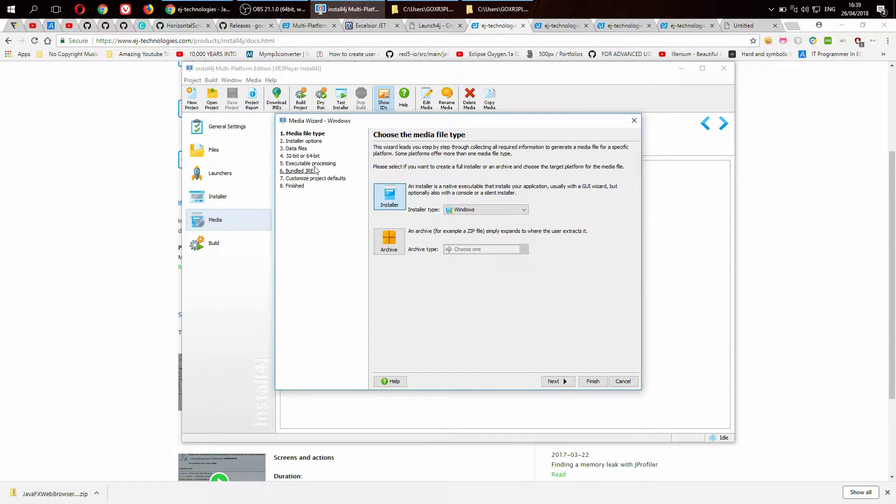
# Review the Windows media file's installer, data file, architecture, executable processing and bundled JRE settings, then close the wizard without changes.
pyautogui.click(308, 163)
pyautogui.click(305, 156)
pyautogui.click(299, 148)
pyautogui.click(305, 141)
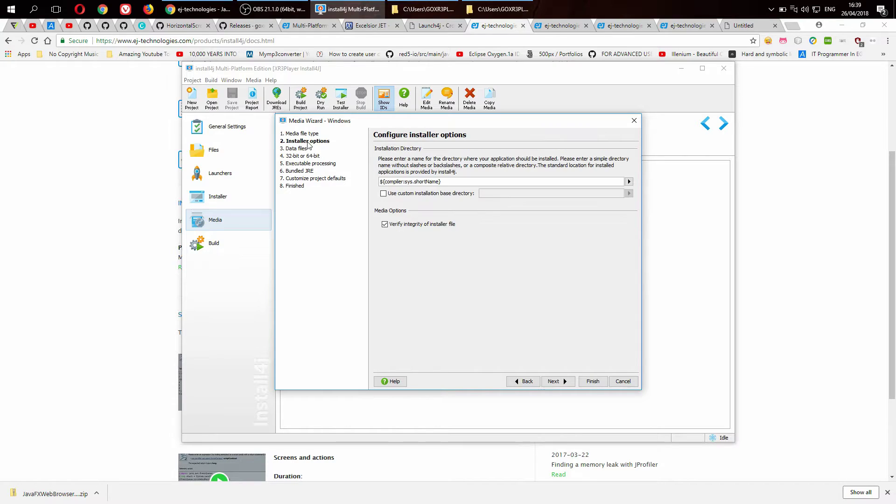
pyautogui.click(305, 170)
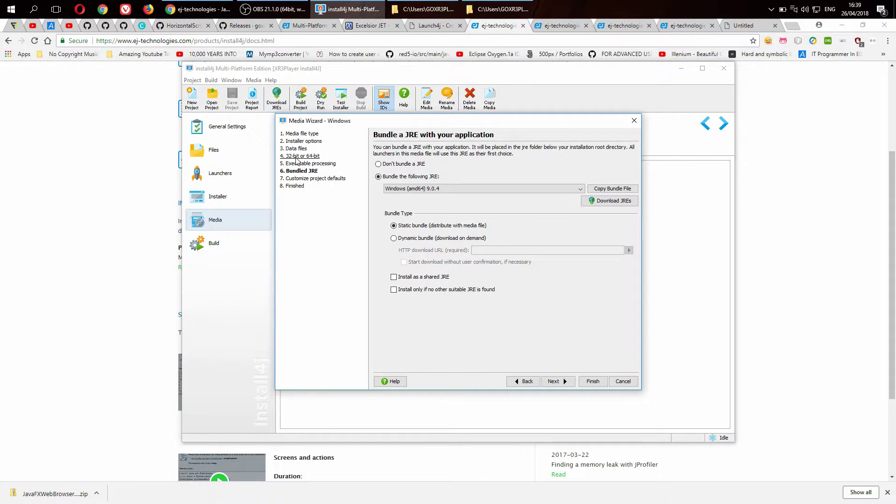
pyautogui.click(303, 157)
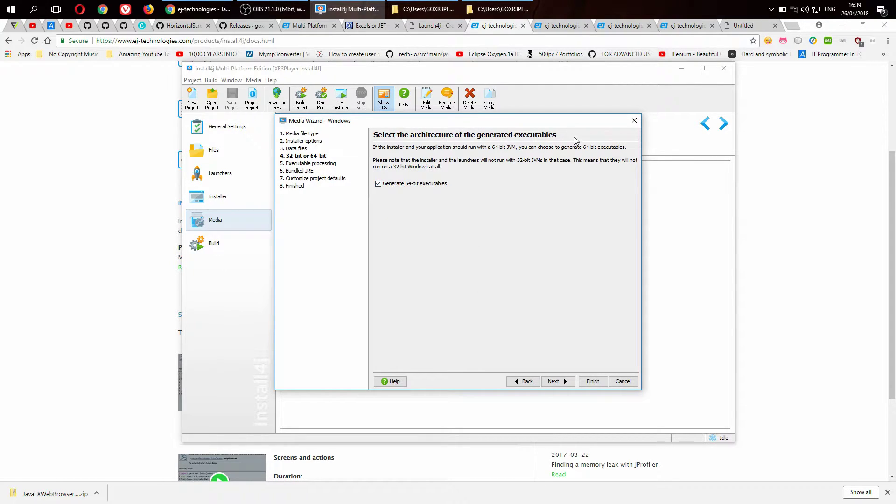
pyautogui.click(634, 121)
# Review the Build options, then examine the full name, version and publisher in the project's Application Info.
pyautogui.click(223, 247)
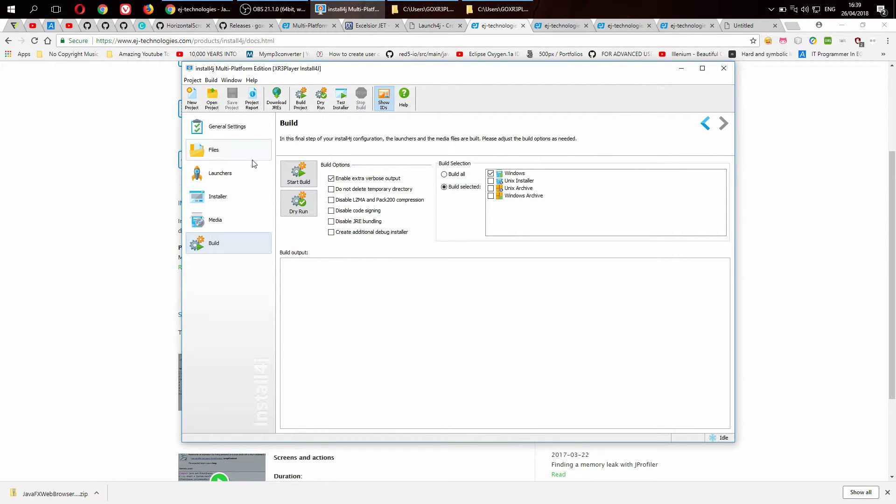
pyautogui.click(228, 129)
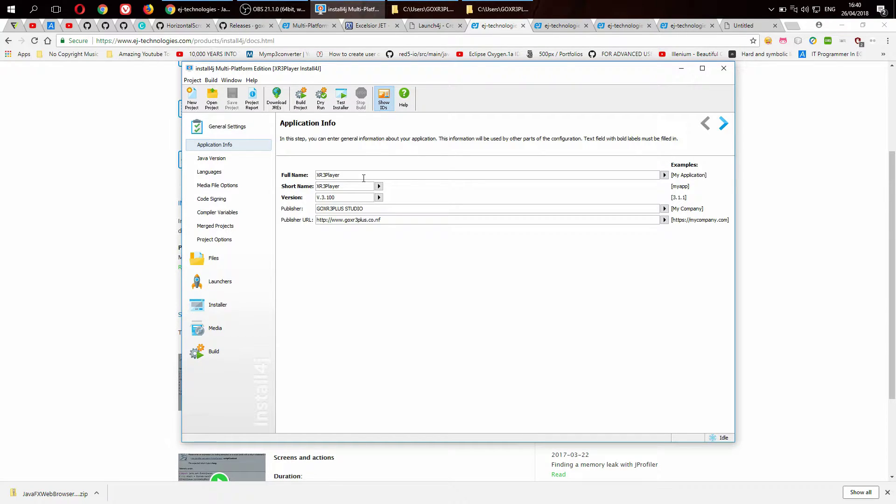
pyautogui.hotkey('ctrl', 'a')
pyautogui.click(392, 176)
pyautogui.click(354, 197)
pyautogui.hotkey('ctrl', 'a')
pyautogui.click(445, 208)
# Examine the minimum and maximum Java versions required in the project's Java Version settings.
pyautogui.click(224, 160)
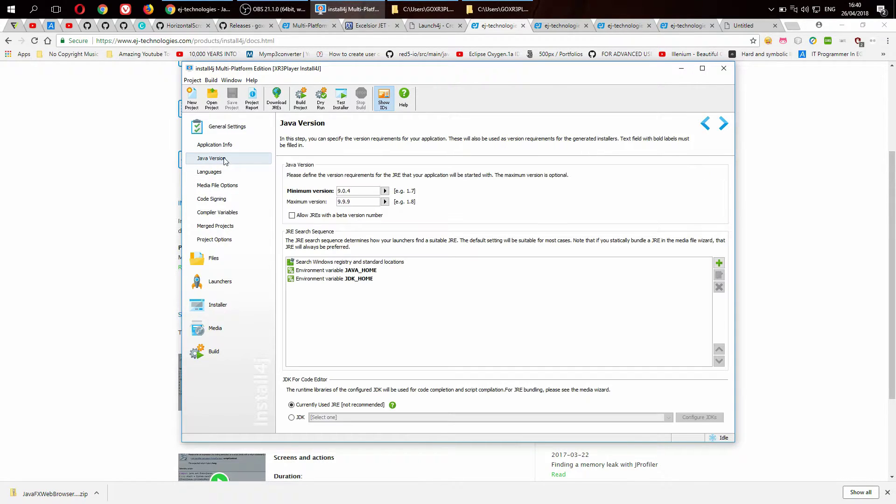
pyautogui.doubleClick(366, 195)
pyautogui.click(373, 190)
pyautogui.moveTo(354, 192); pyautogui.dragTo(311, 193)
pyautogui.moveTo(372, 202); pyautogui.dragTo(304, 203)
pyautogui.moveTo(370, 189); pyautogui.dragTo(311, 191)
pyautogui.click(352, 192)
pyautogui.doubleClick(366, 203)
pyautogui.click(356, 194)
pyautogui.moveTo(363, 193); pyautogui.dragTo(331, 191)
pyautogui.click(349, 202)
# Review the Languages settings and look through the available principal languages without changing the selection.
pyautogui.click(244, 173)
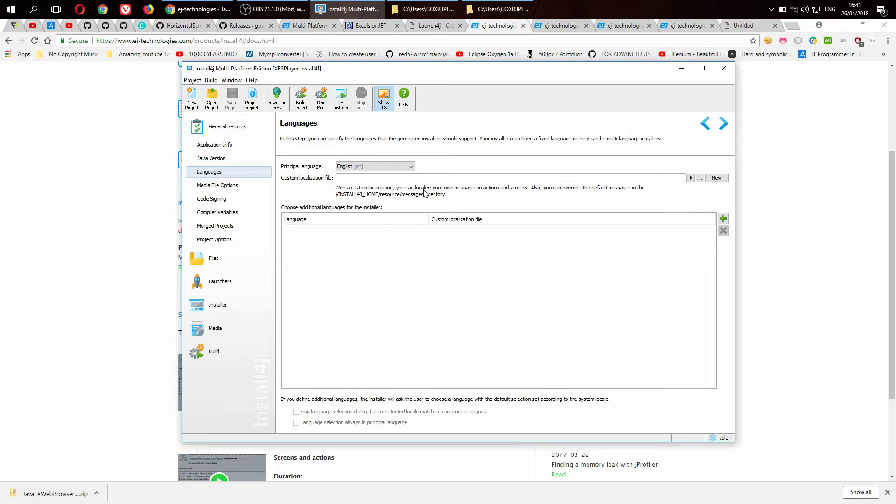
pyautogui.click(399, 167)
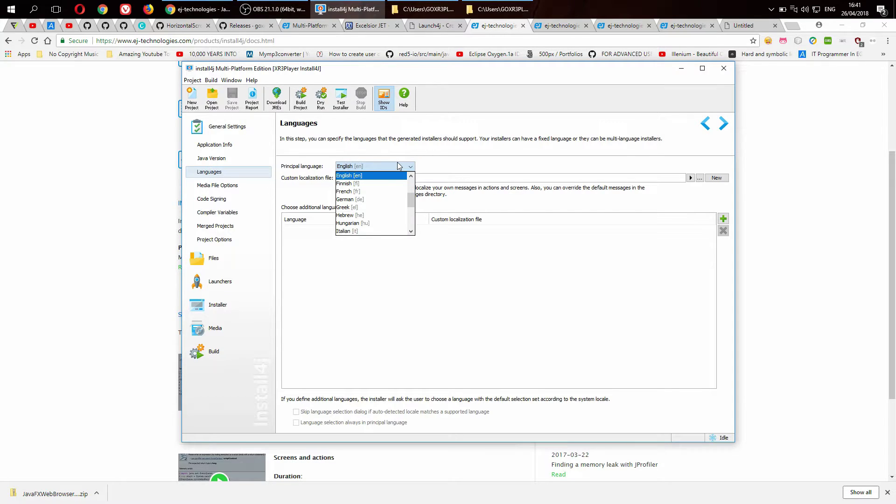
pyautogui.moveTo(411, 199)
pyautogui.mouseDown()
pyautogui.moveTo(413, 222)
pyautogui.moveTo(414, 188)
pyautogui.mouseUp()
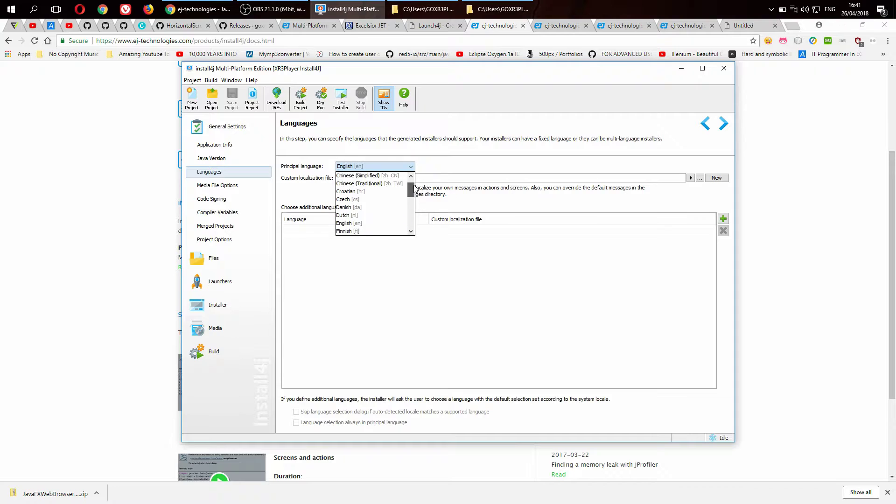
pyautogui.click(467, 159)
# Browse for the media file output directory in Media File Options and go to the XR3P Install 4J folder.
pyautogui.click(235, 186)
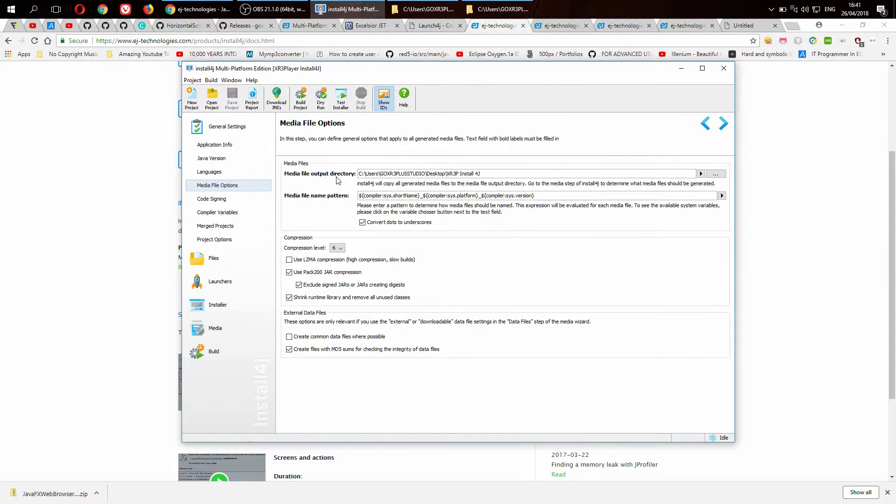
pyautogui.click(714, 174)
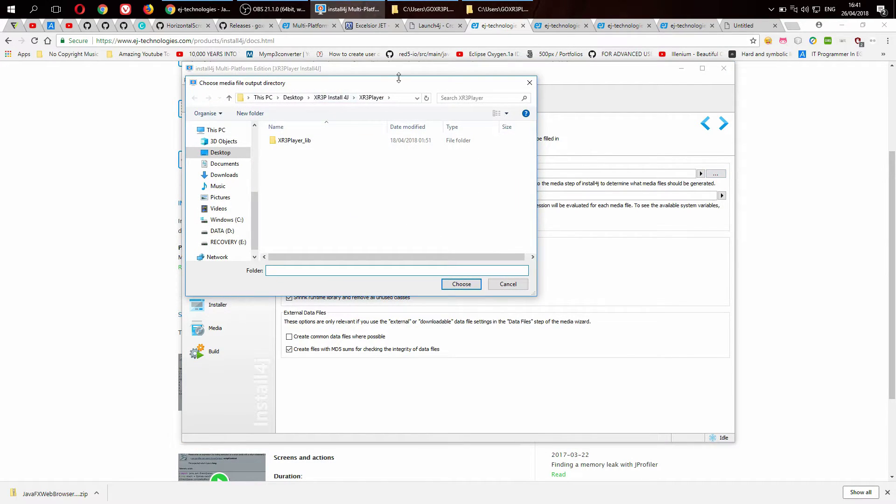
pyautogui.moveTo(406, 86); pyautogui.dragTo(494, 187)
pyautogui.click(469, 212)
# Inspect XR3Player.zip and XR3Player_Installer.exe in File Explorer's XR3P Install 4J folder, then return to install4j and dismiss the directory chooser.
pyautogui.click(422, 9)
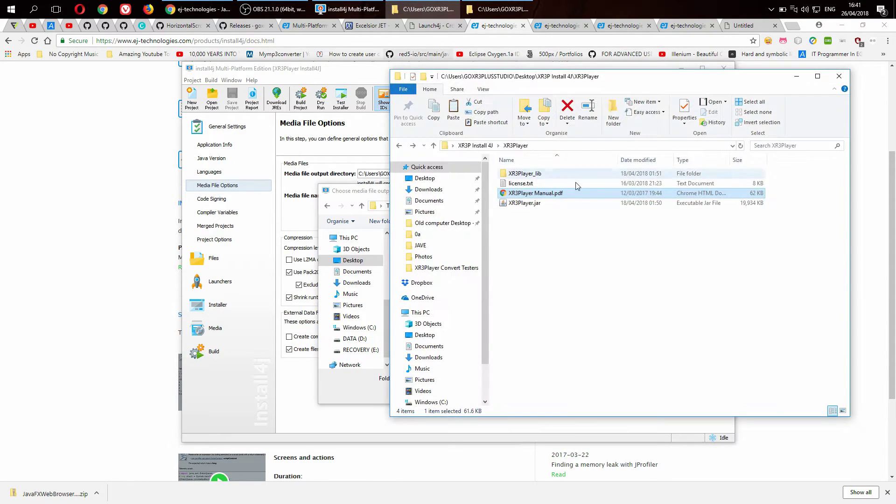
pyautogui.click(475, 146)
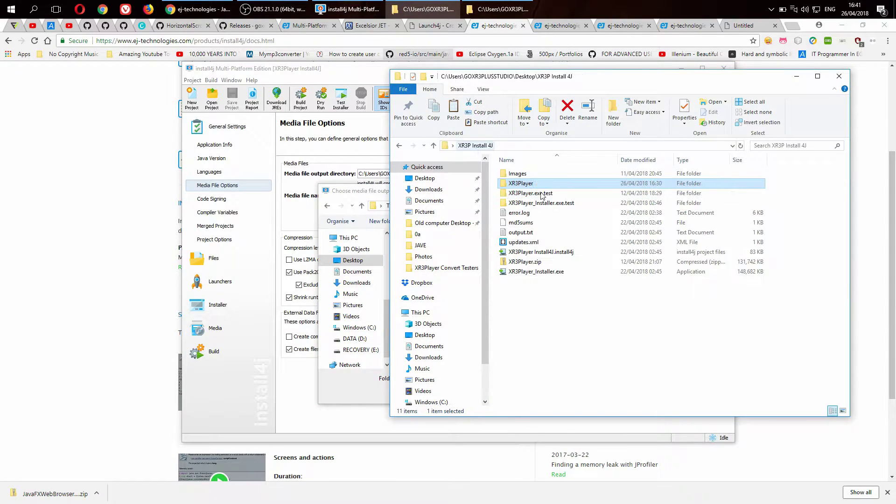
pyautogui.click(537, 262)
pyautogui.click(560, 272)
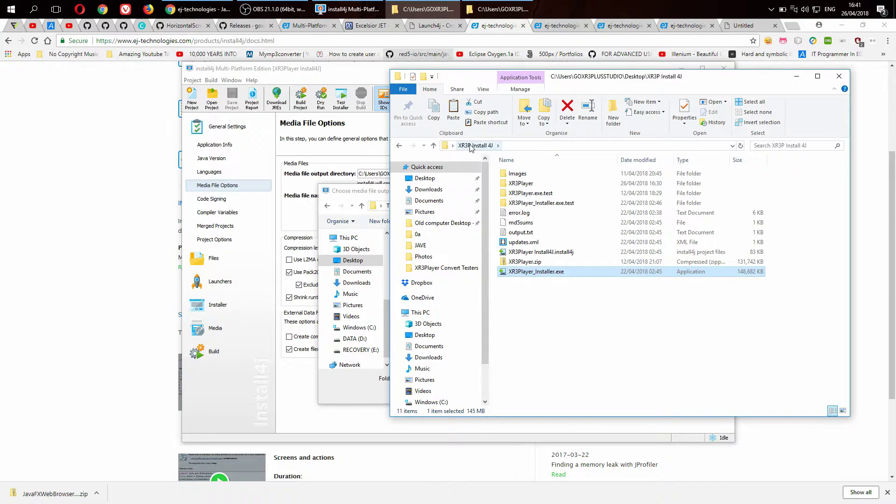
pyautogui.click(356, 192)
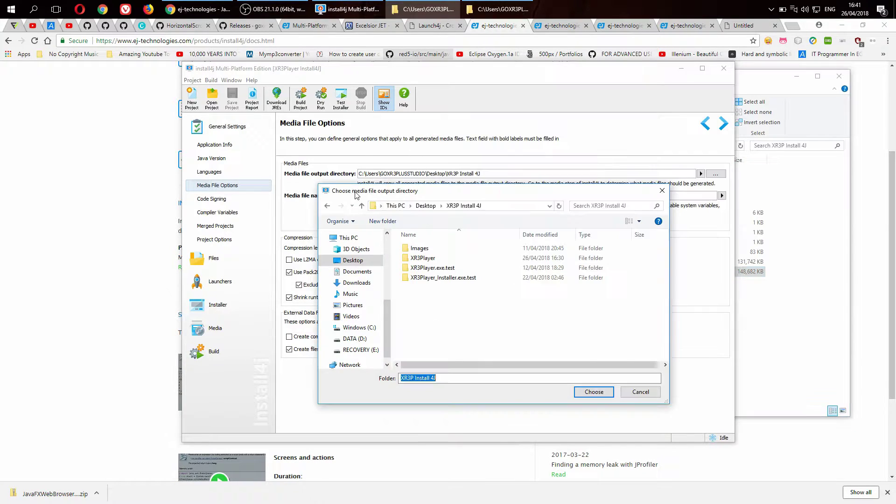
pyautogui.click(661, 191)
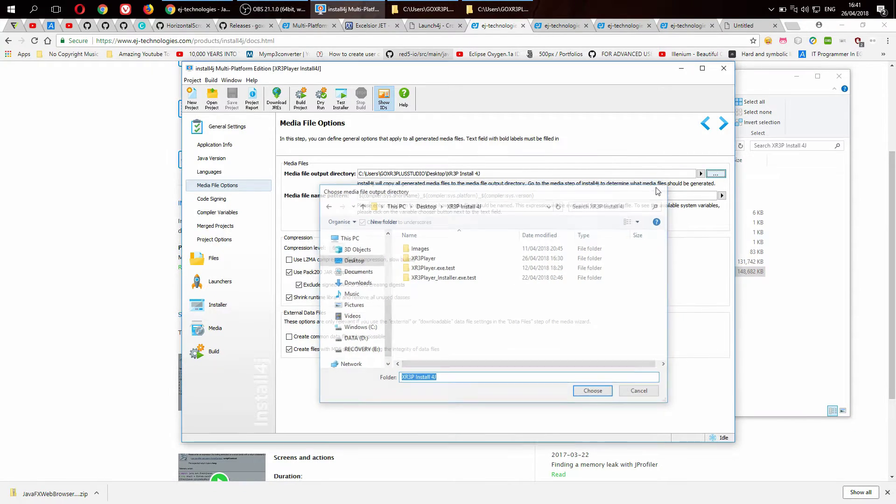
# Review the project's Code Signing, Compiler Variables, Merged Projects and Project Options settings.
pyautogui.click(255, 203)
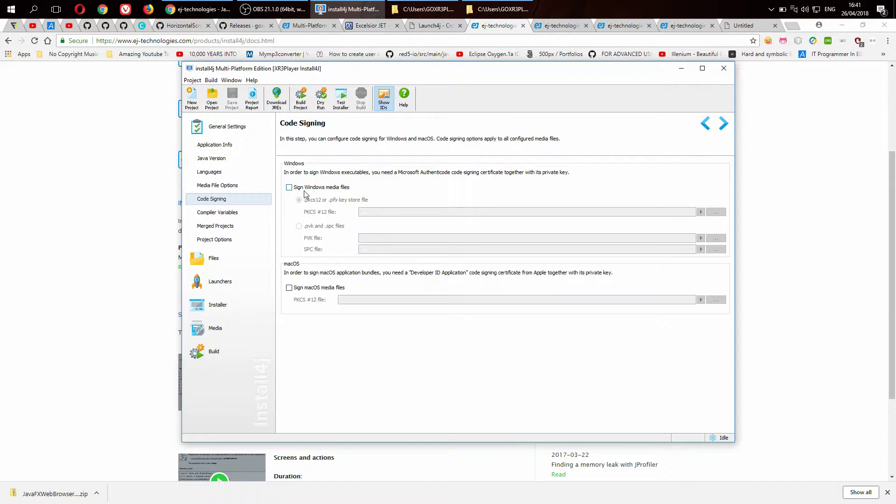
pyautogui.click(240, 213)
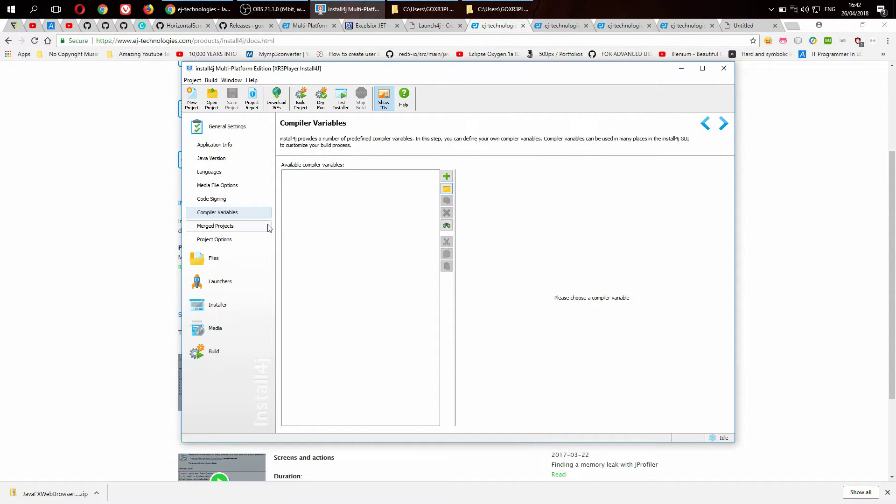
pyautogui.click(237, 227)
pyautogui.click(234, 215)
pyautogui.click(231, 228)
pyautogui.click(238, 239)
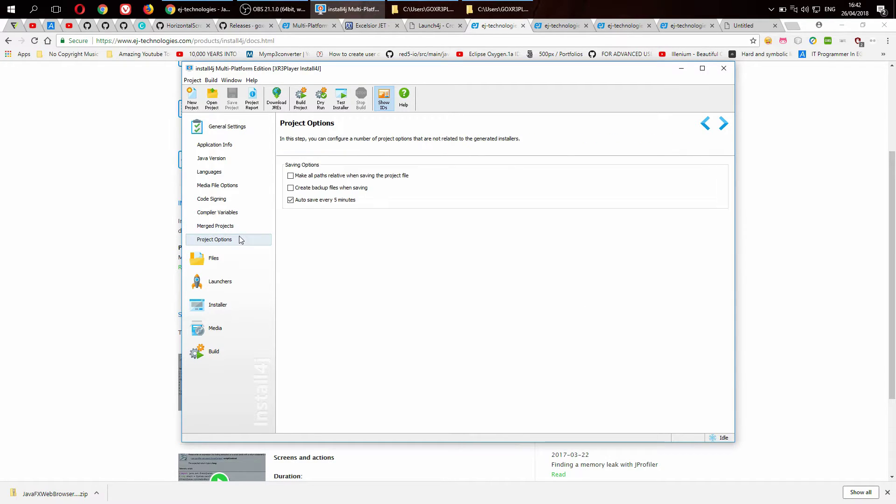
# Review the installation directory and its XR3Player content entry in the distribution tree, and show the options for adding entries.
pyautogui.click(238, 264)
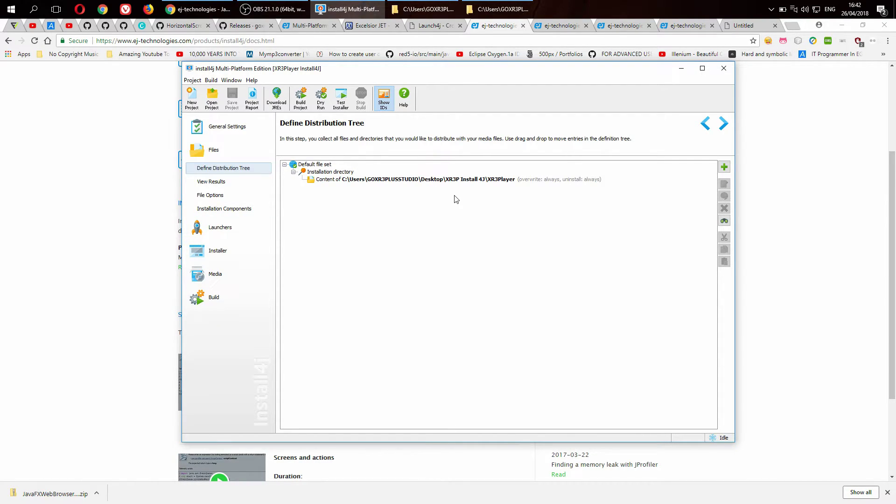
pyautogui.click(521, 181)
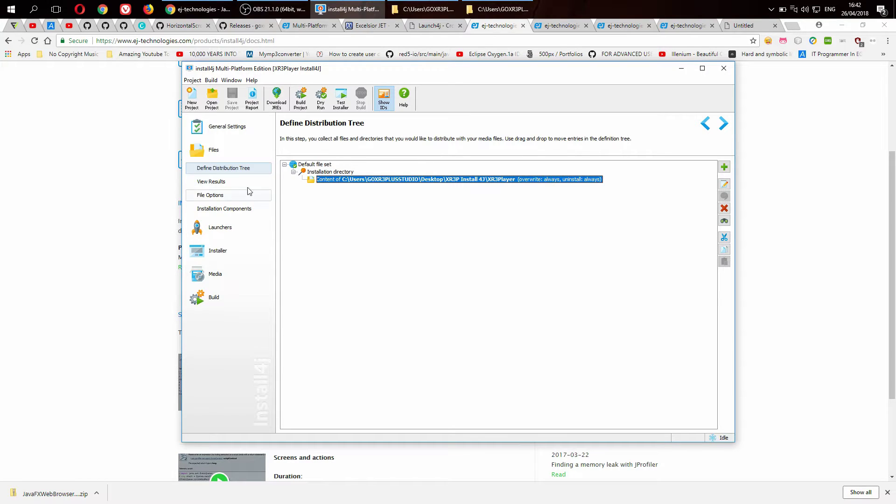
pyautogui.click(336, 173)
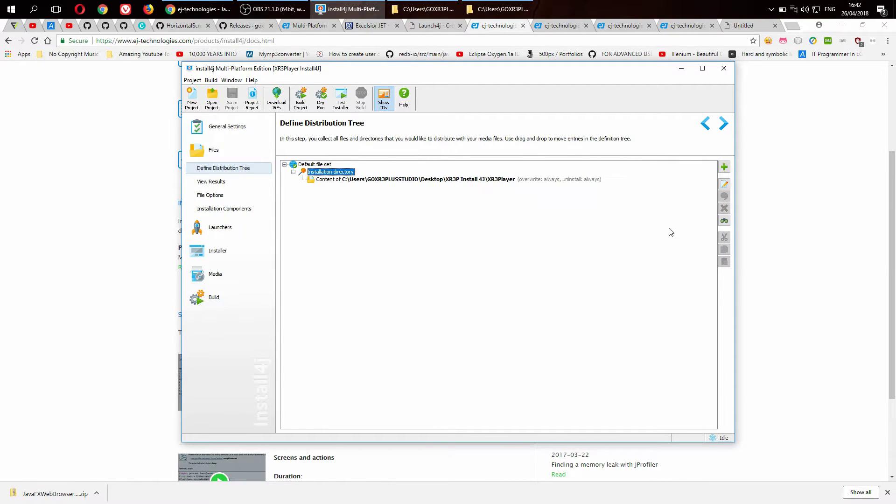
pyautogui.click(724, 167)
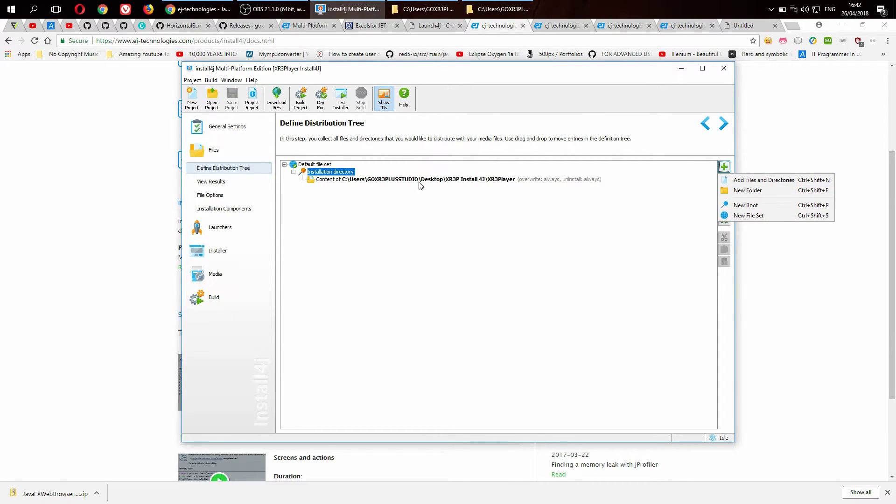
# Switch to File Explorer, inspect the files and XR3Player_lib folder inside XR3Player, and close that window.
pyautogui.hotkey('alt', 'Tab')
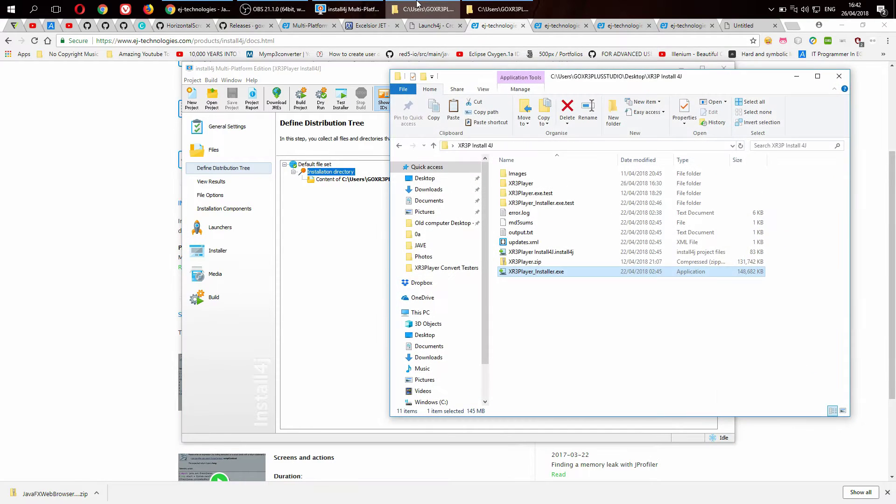
pyautogui.doubleClick(550, 181)
pyautogui.moveTo(596, 220); pyautogui.dragTo(539, 174)
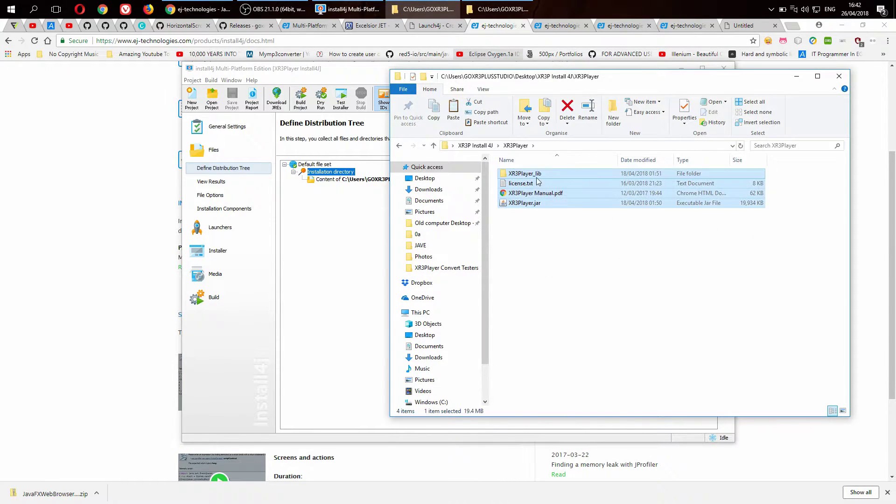
pyautogui.click(345, 243)
pyautogui.click(422, 9)
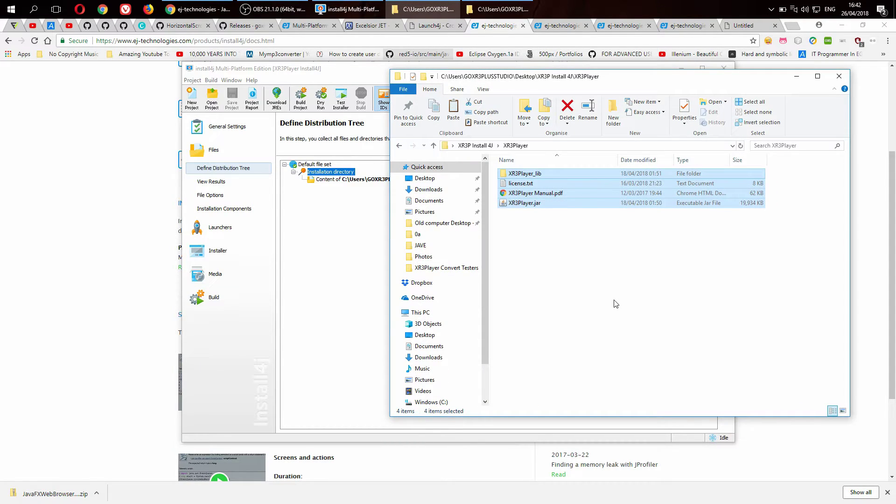
pyautogui.click(551, 229)
pyautogui.click(541, 173)
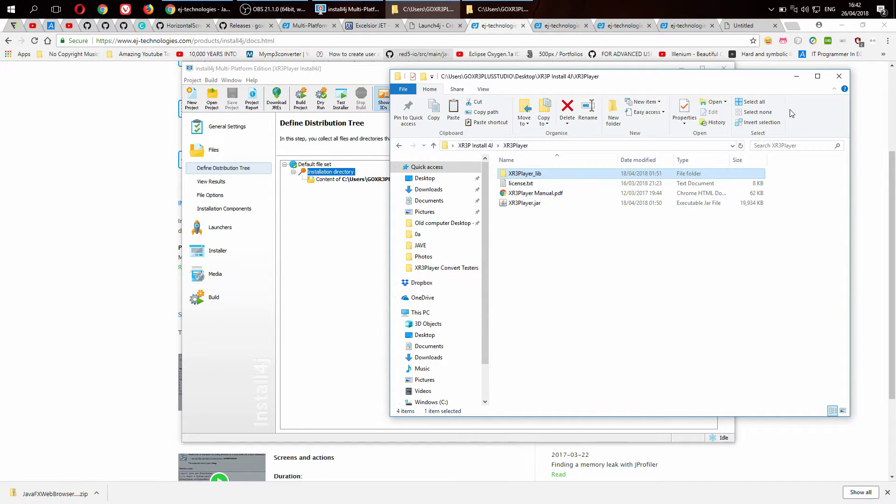
pyautogui.click(839, 76)
# Add a new folder under the installation directory in the distribution tree, keeping its default name.
pyautogui.click(724, 167)
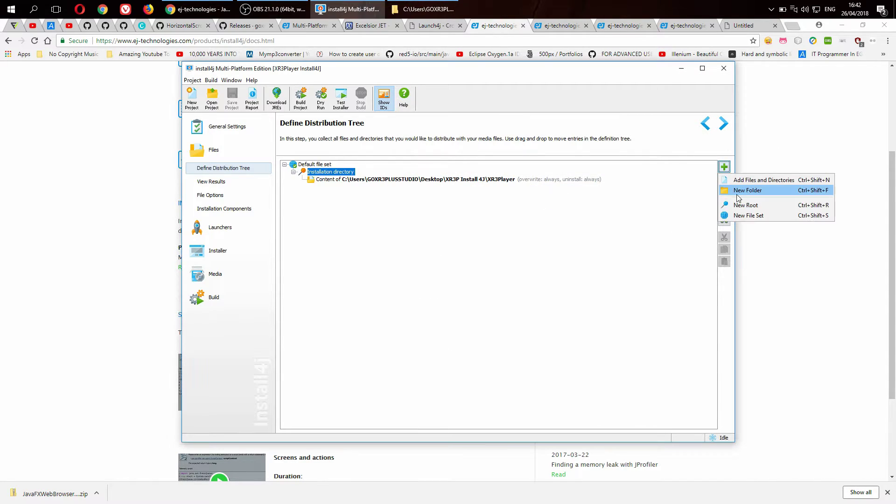
pyautogui.click(741, 191)
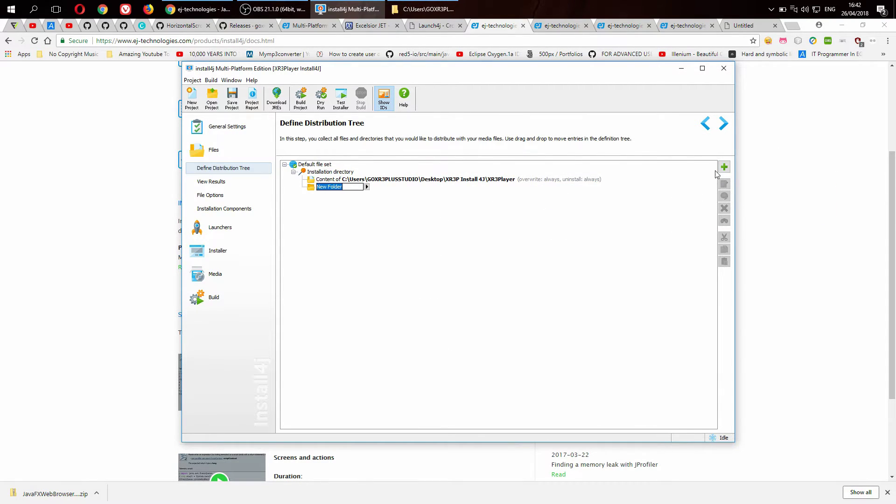
pyautogui.click(325, 195)
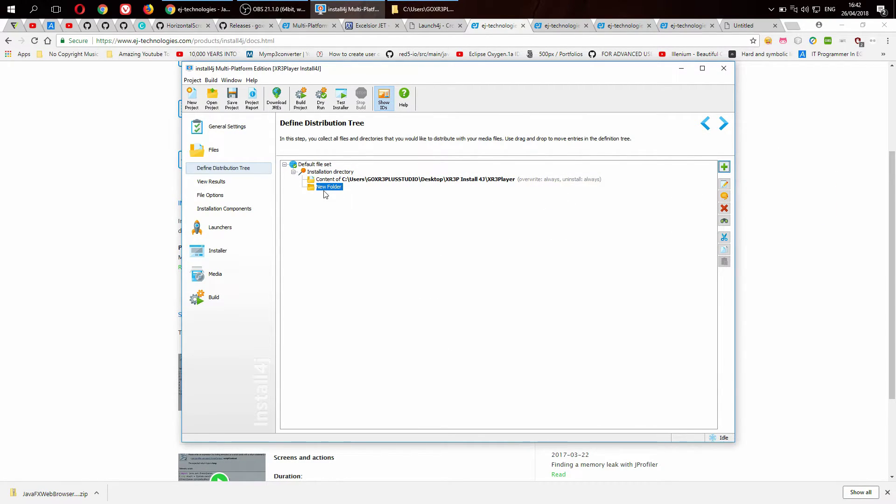
pyautogui.click(725, 168)
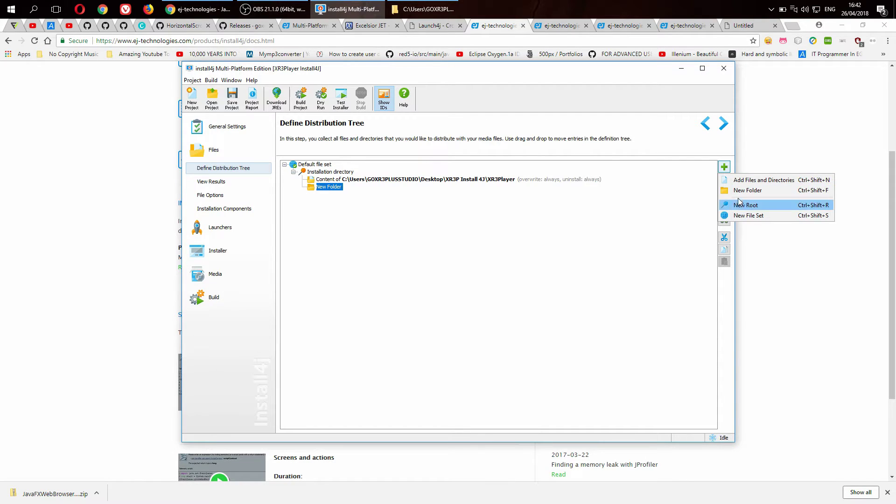
pyautogui.click(758, 180)
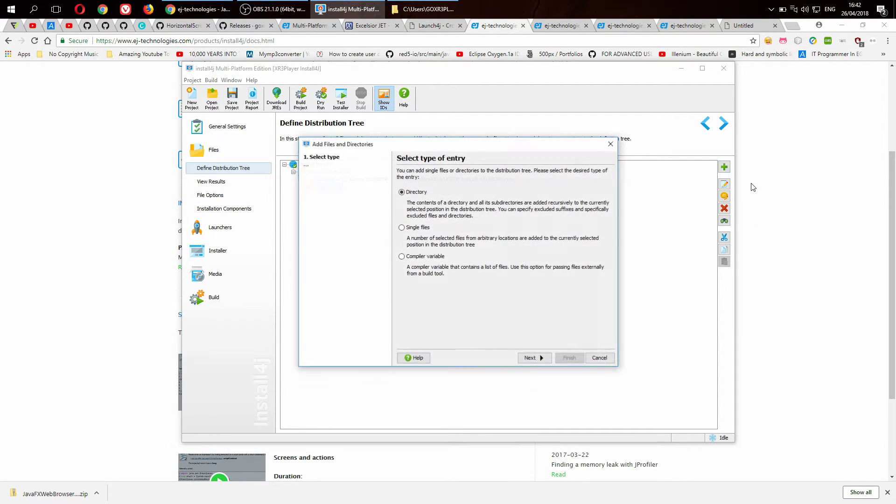
pyautogui.click(610, 143)
# Delete the newly added folder from the installation directory and confirm its removal.
pyautogui.click(327, 173)
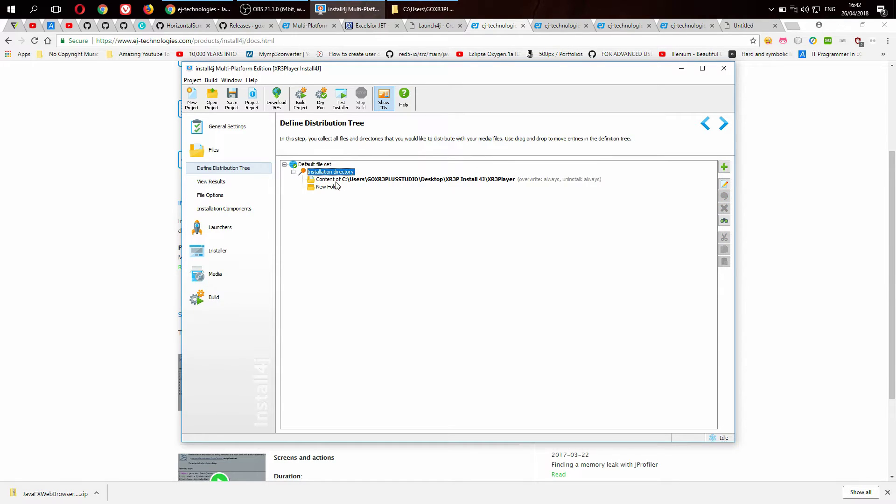
pyautogui.click(334, 181)
pyautogui.click(339, 187)
pyautogui.press('Delete')
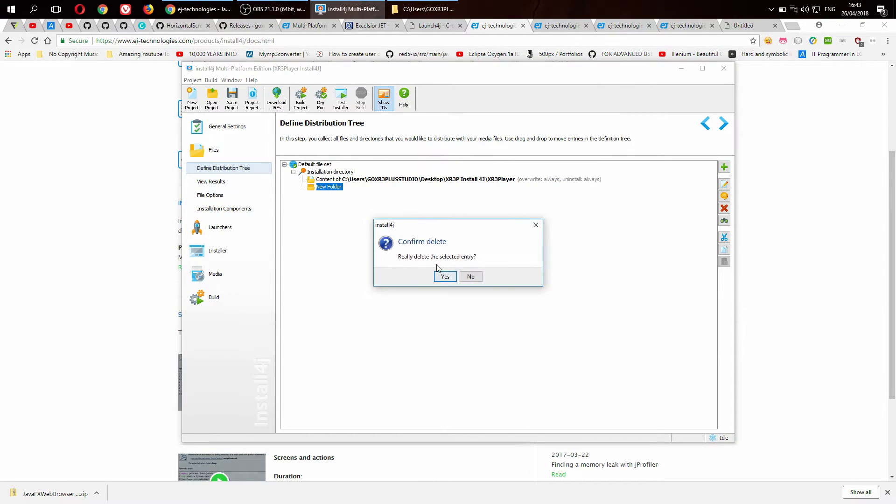
pyautogui.click(446, 277)
# Try to add the XR3Player folder from XR3P Install 4J to the installation directory as an XR3Player subdirectory.
pyautogui.click(339, 173)
pyautogui.click(724, 167)
pyautogui.click(740, 179)
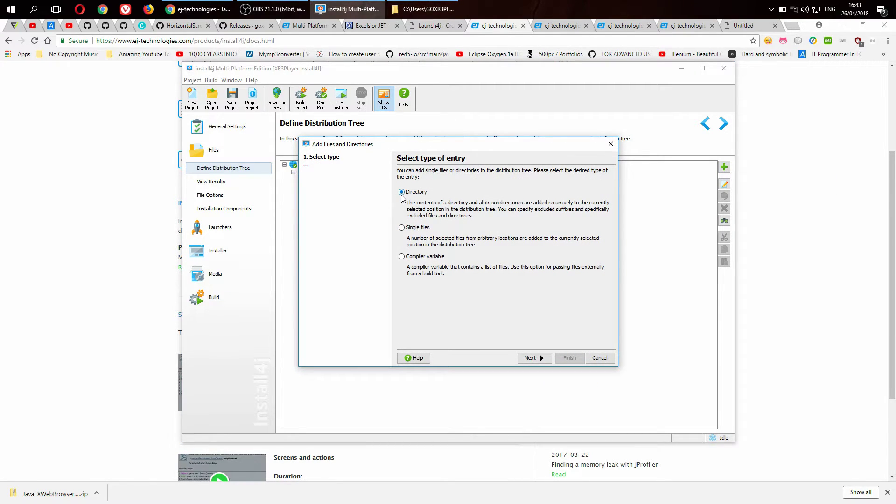
pyautogui.click(537, 359)
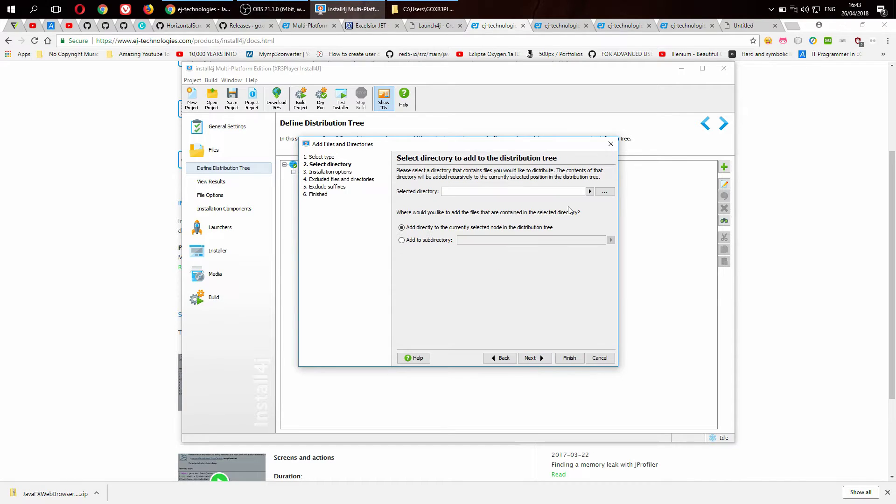
pyautogui.click(606, 191)
pyautogui.click(413, 218)
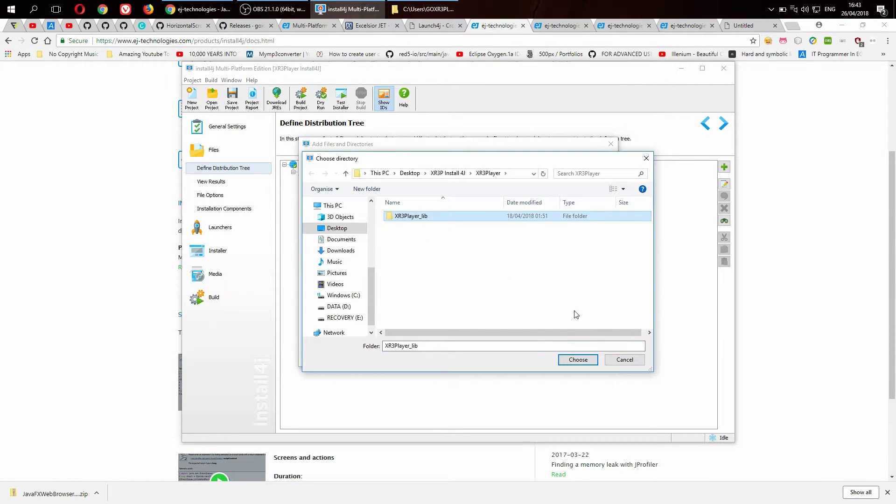
pyautogui.click(442, 173)
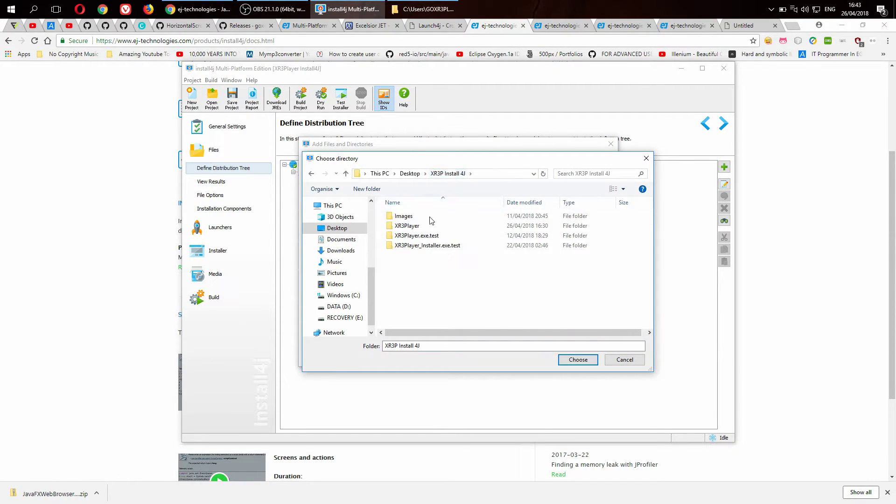
pyautogui.click(489, 226)
pyautogui.click(577, 360)
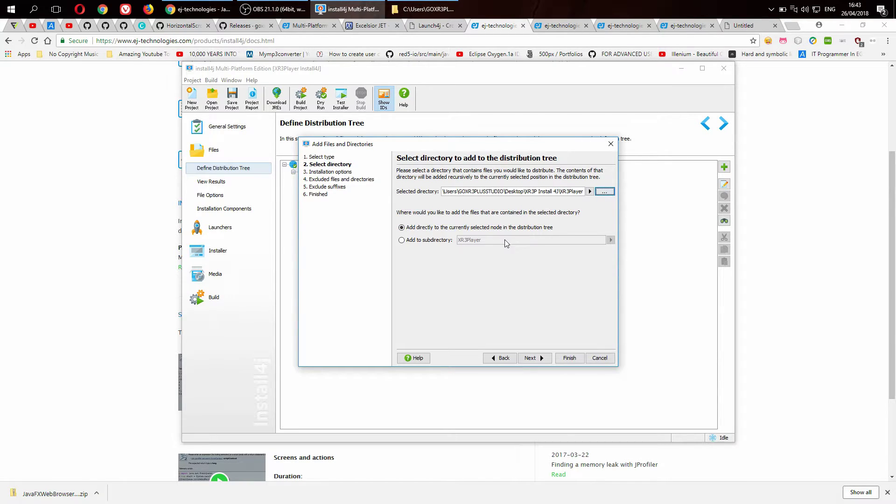
pyautogui.click(441, 239)
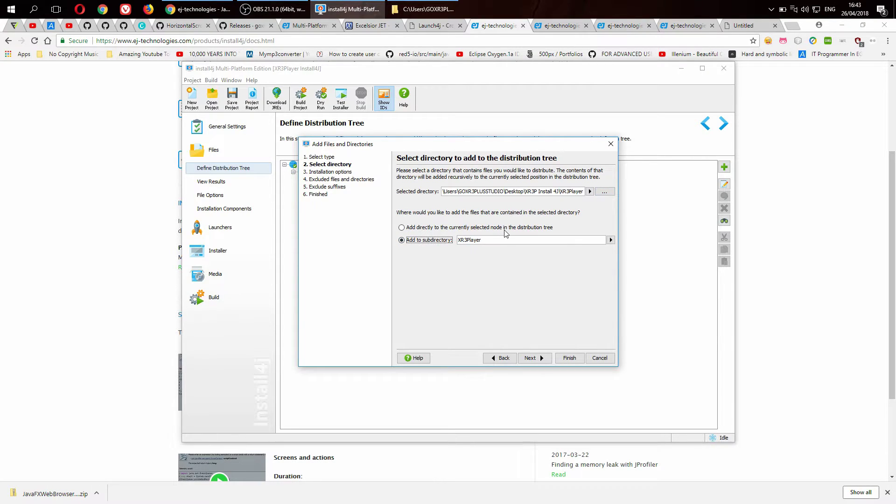
pyautogui.click(569, 357)
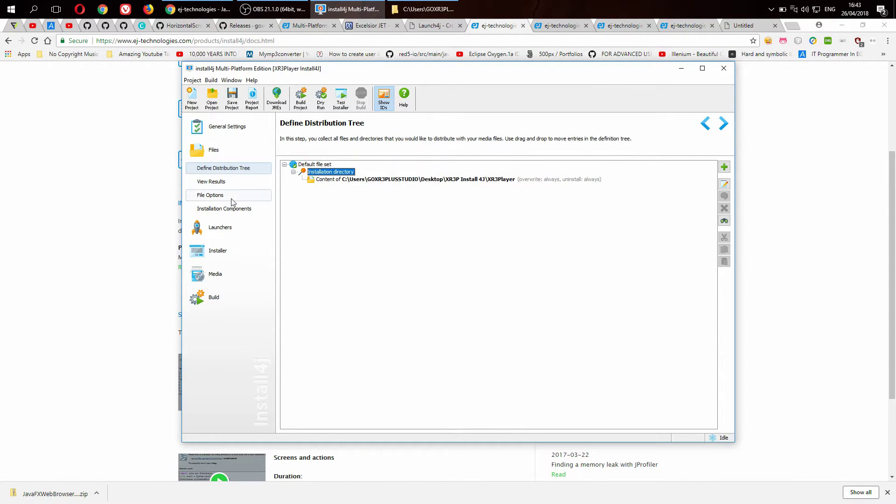
# Review the resulting distribution tree, including the XR3Player_lib contents and the XR3Player launcher entry, and save the project.
pyautogui.click(220, 182)
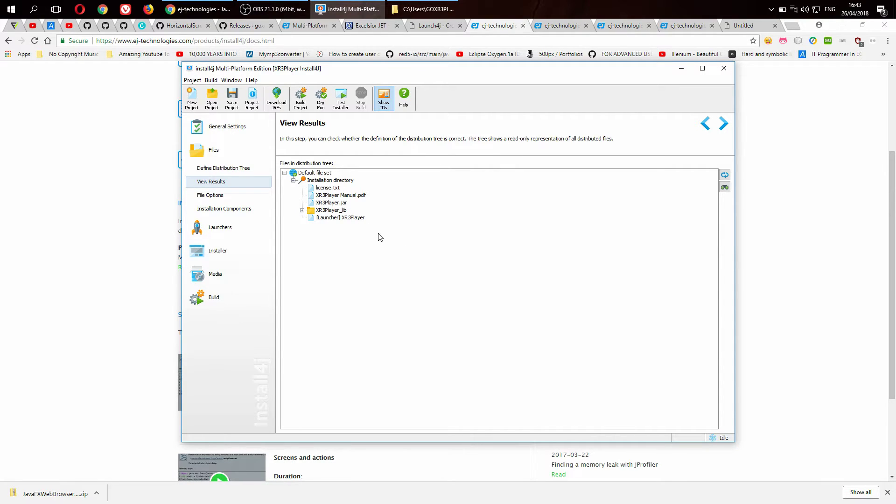
pyautogui.click(302, 210)
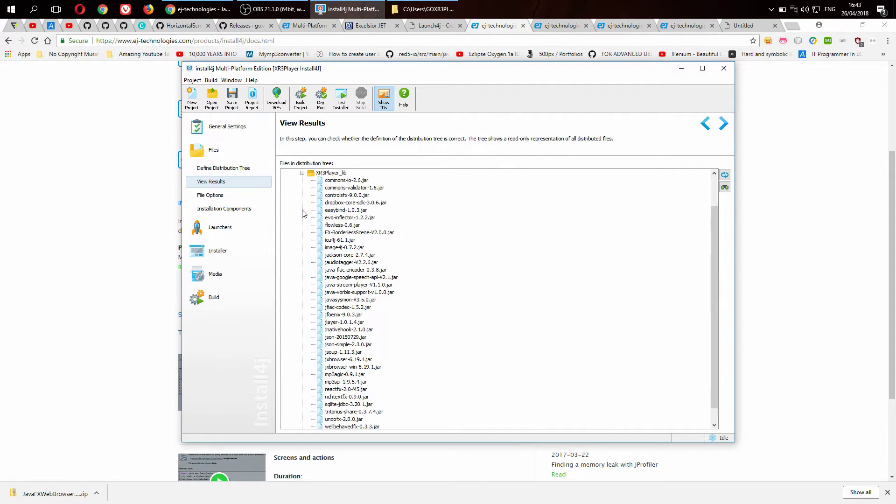
pyautogui.click(303, 173)
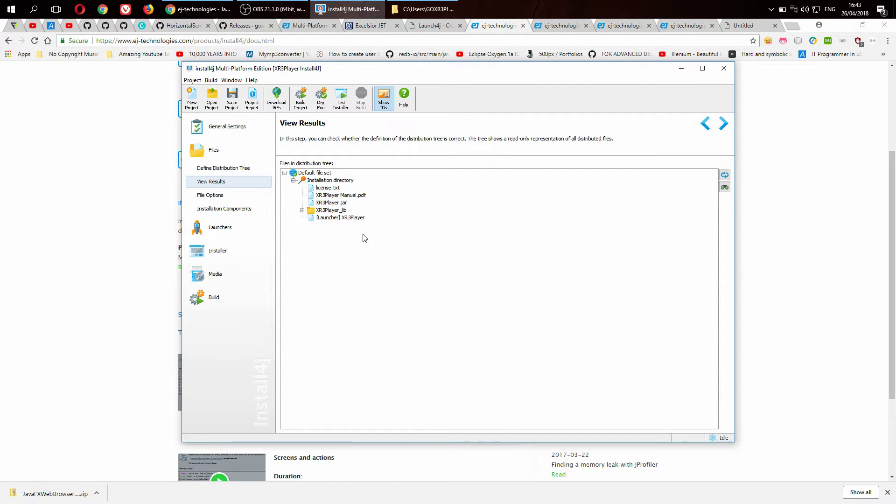
pyautogui.hotkey('ctrl', 's')
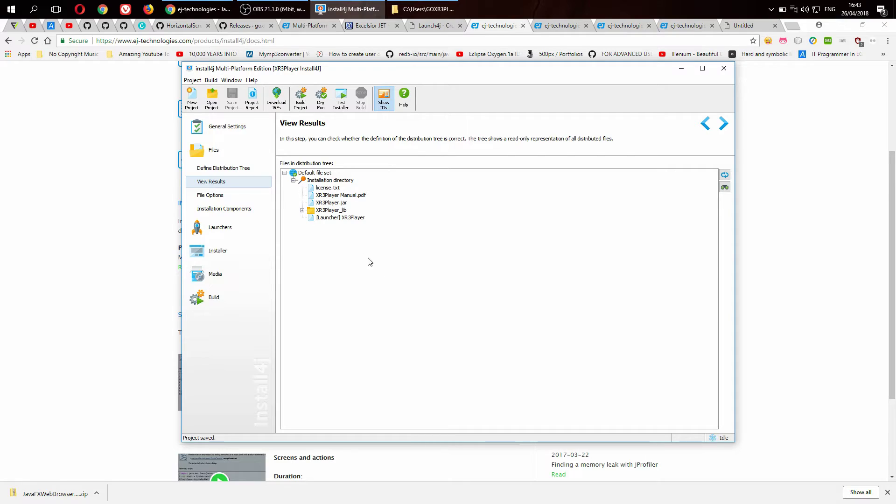
pyautogui.click(354, 219)
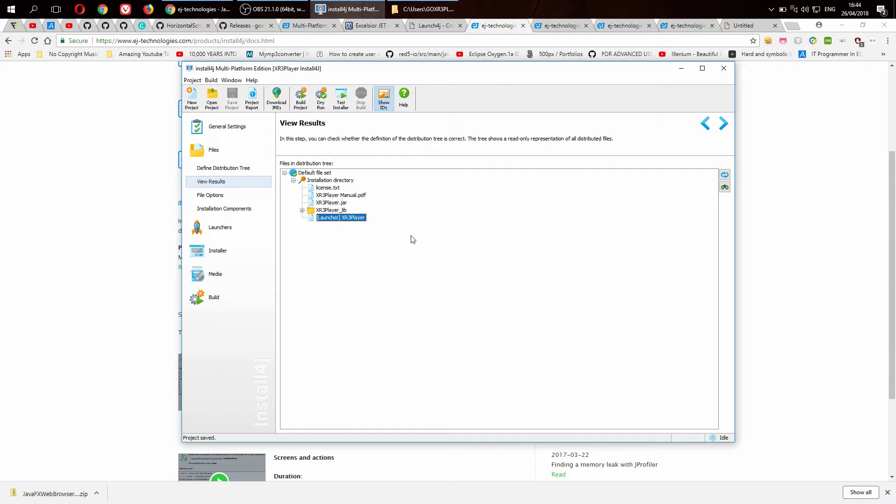
# Review the project's File Options and Installation Components settings.
pyautogui.click(247, 196)
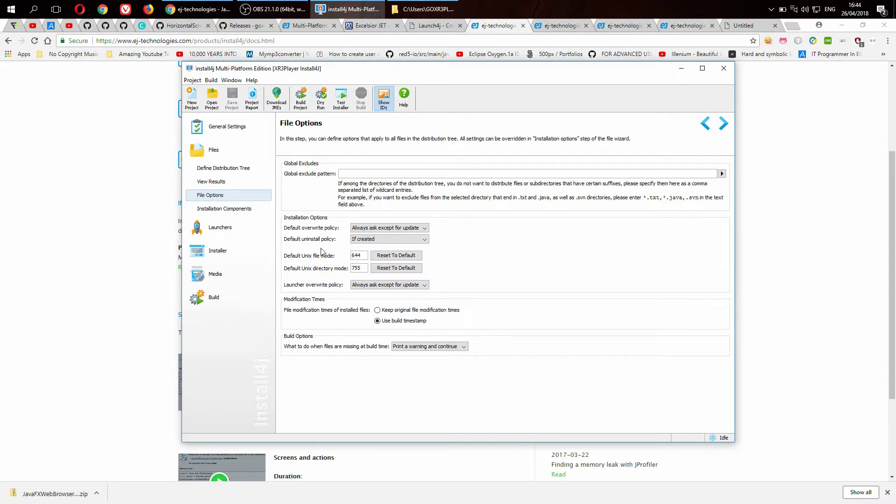
pyautogui.click(248, 208)
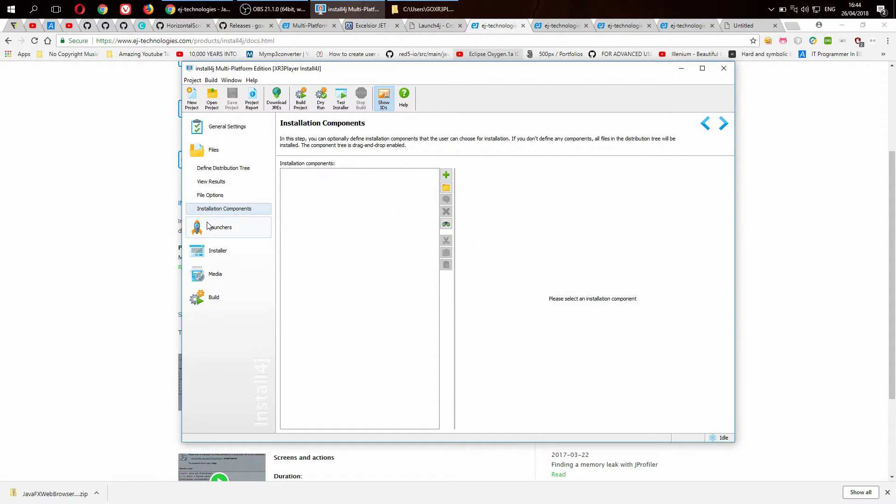
# Open the existing XR3Player launcher for editing and reposition its dialog beside the launcher list.
pyautogui.click(235, 230)
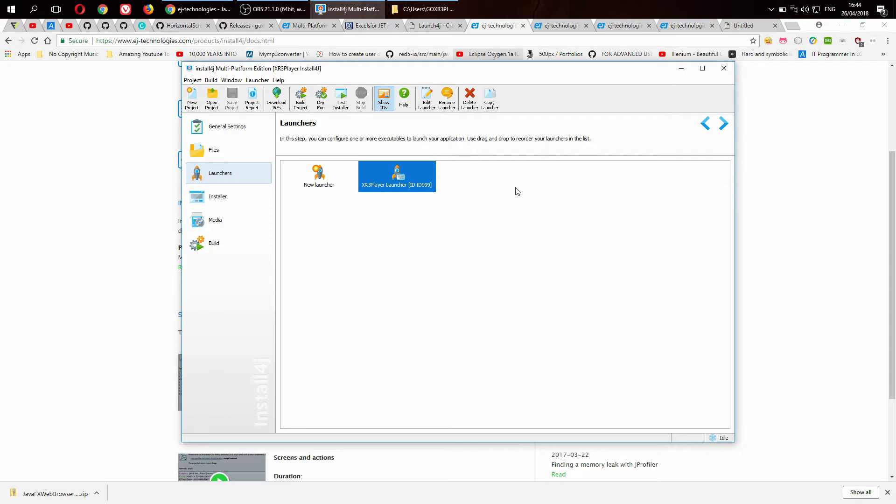
pyautogui.click(319, 177)
pyautogui.click(393, 176)
pyautogui.rightClick(393, 176)
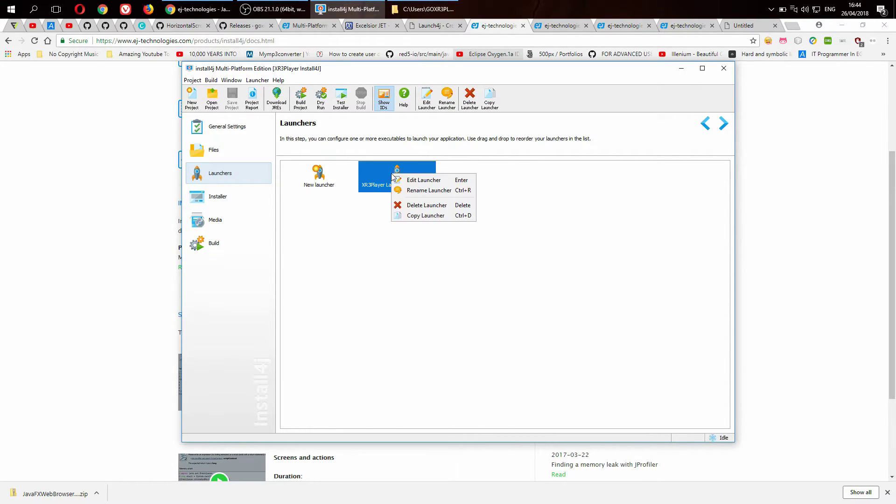
pyautogui.click(422, 180)
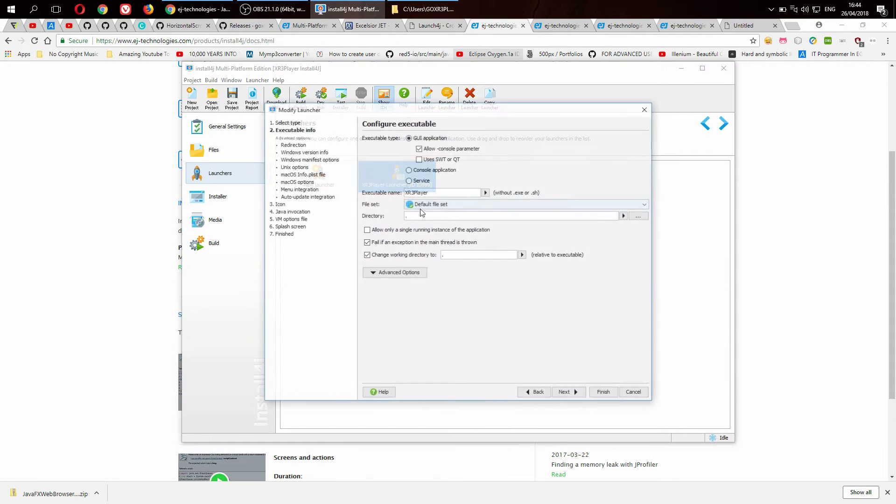
pyautogui.moveTo(465, 109); pyautogui.dragTo(632, 140)
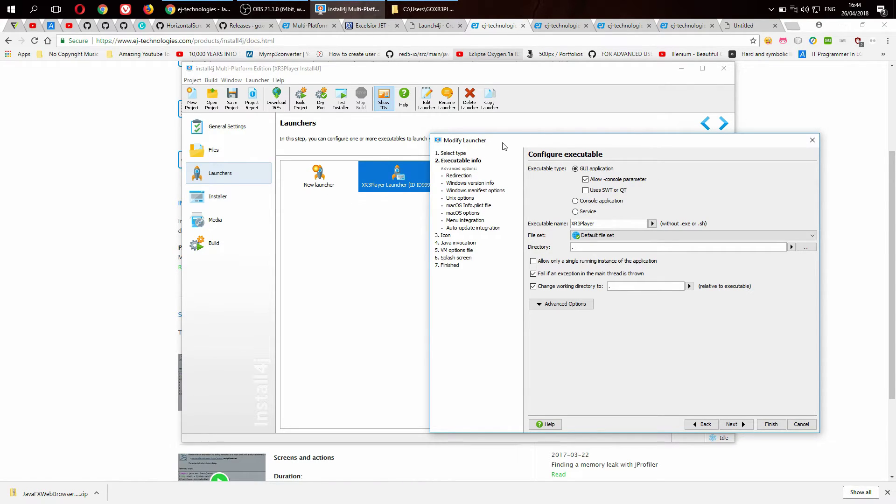
pyautogui.moveTo(503, 142); pyautogui.dragTo(503, 114)
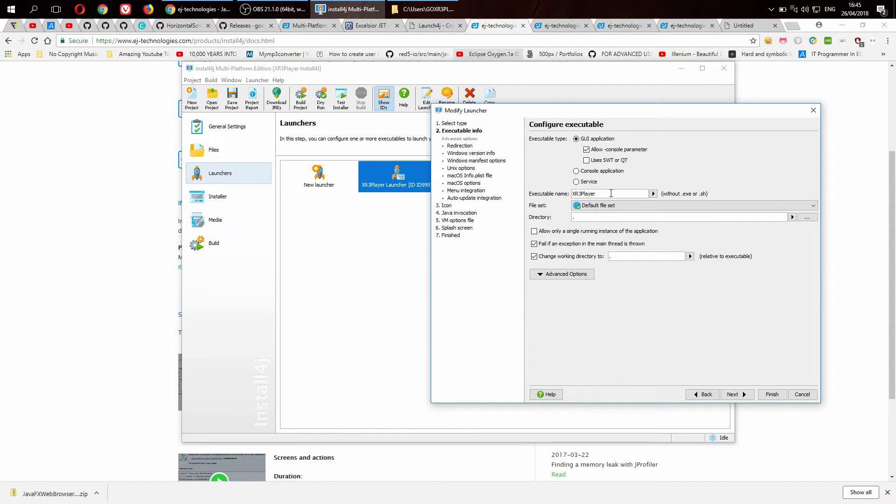
# Show the desktop, point out the XR3Player shortcut, and return to the launcher configuration.
pyautogui.press('super+d')
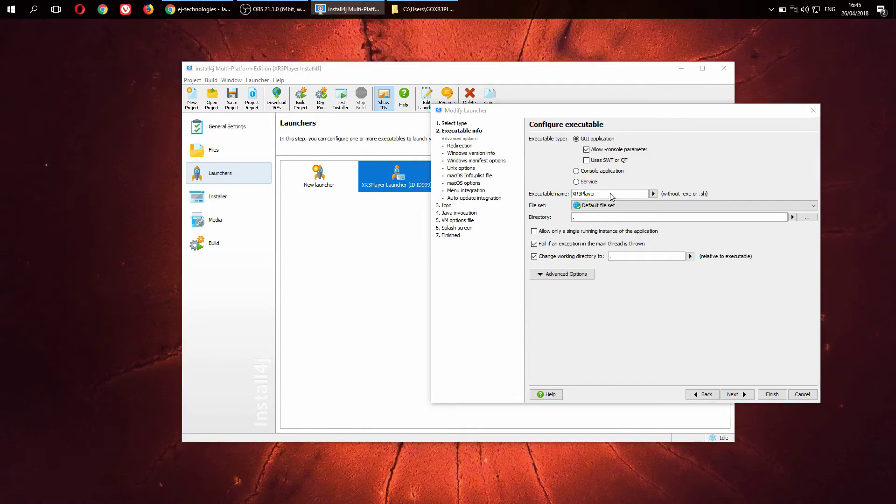
pyautogui.click(16, 94)
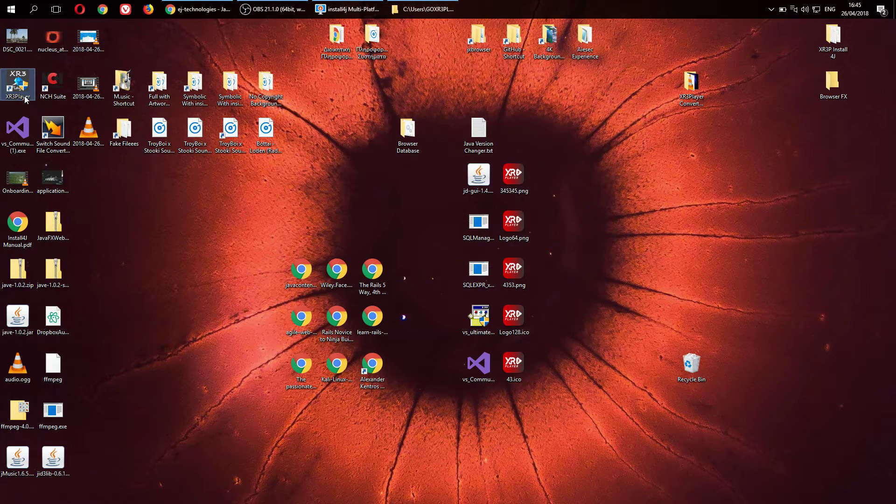
pyautogui.press('super+d')
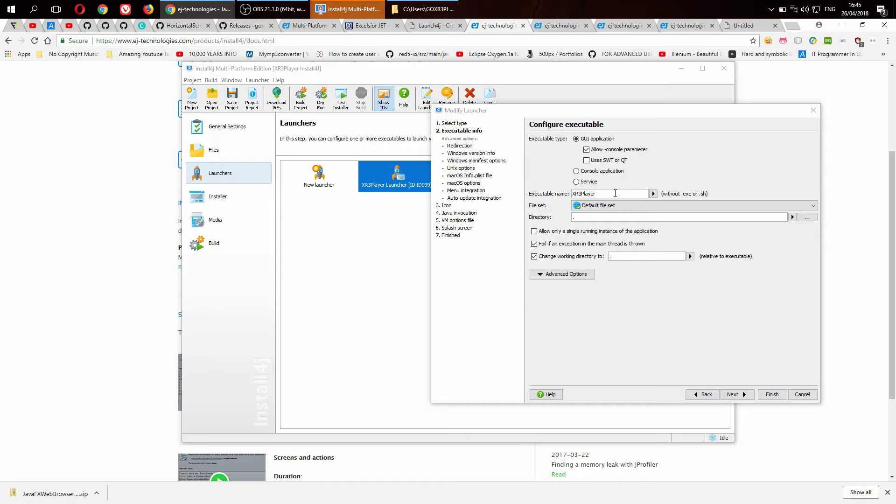
# Review the launcher's list of advanced option categories and its executable directory setting.
pyautogui.click(570, 275)
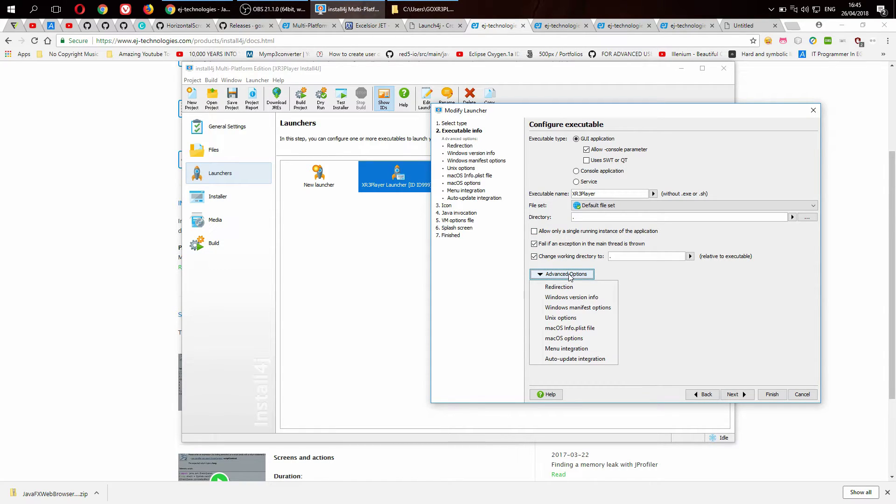
pyautogui.click(646, 283)
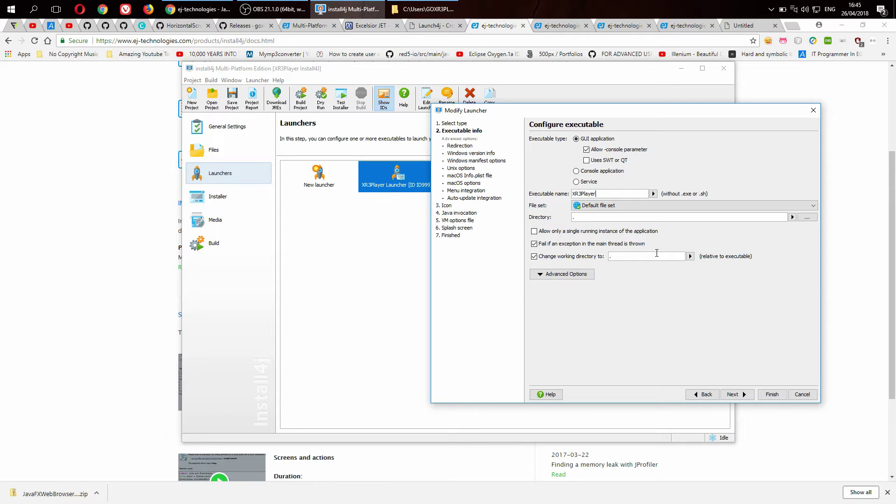
pyautogui.click(592, 217)
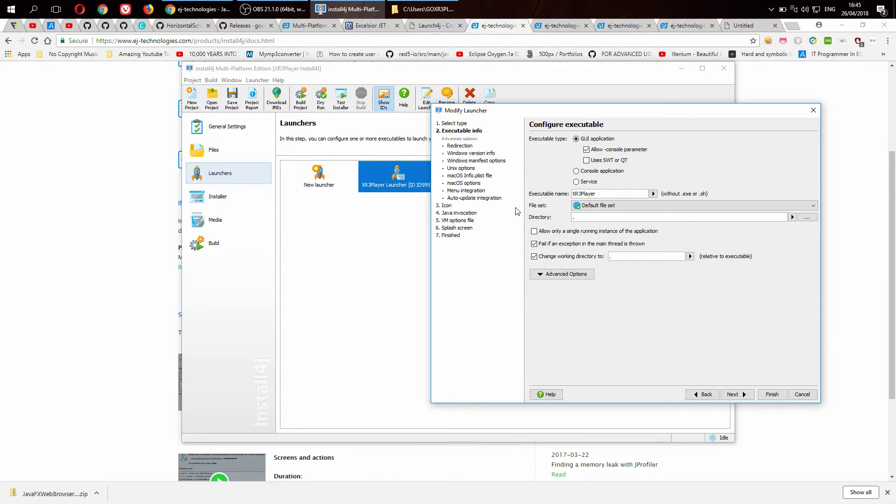
# Examine the launcher's stderr redirection to error.log, and briefly enable and disable stdout redirection.
pyautogui.click(459, 147)
pyautogui.moveTo(555, 168); pyautogui.dragTo(595, 168)
pyautogui.click(596, 168)
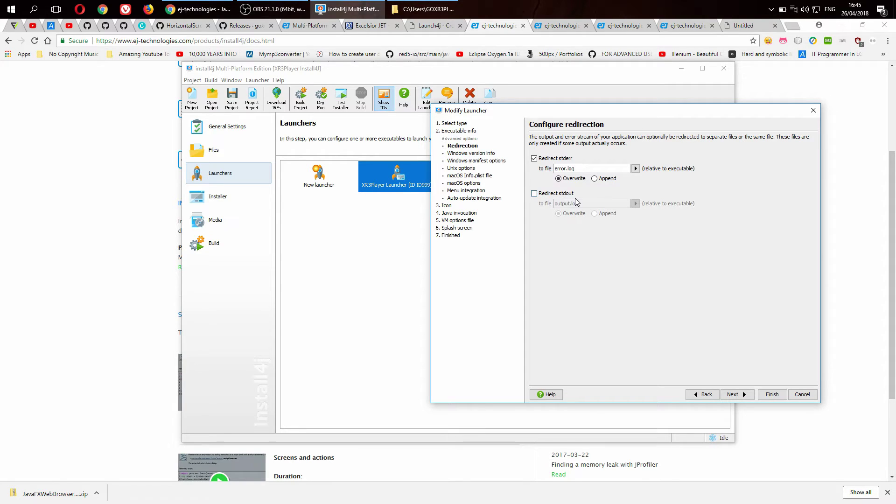
pyautogui.click(534, 193)
pyautogui.click(535, 193)
# Review the launcher's Windows version info and Windows manifest options.
pyautogui.click(456, 155)
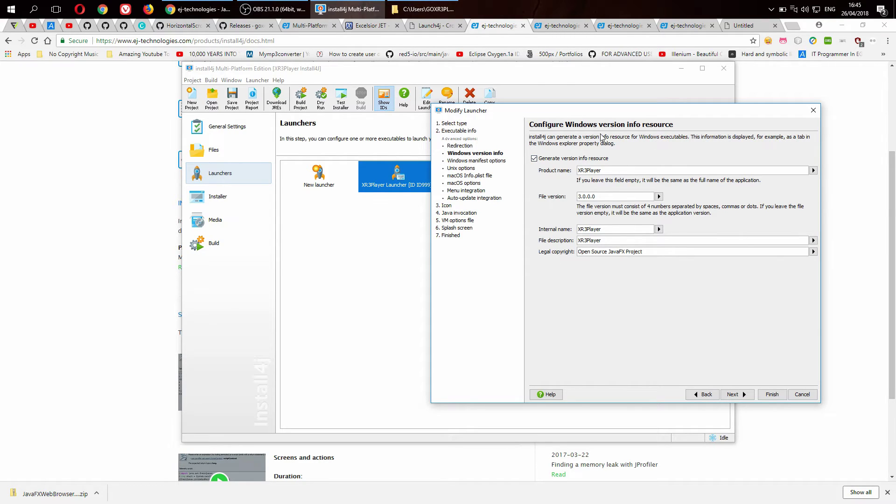
pyautogui.click(480, 162)
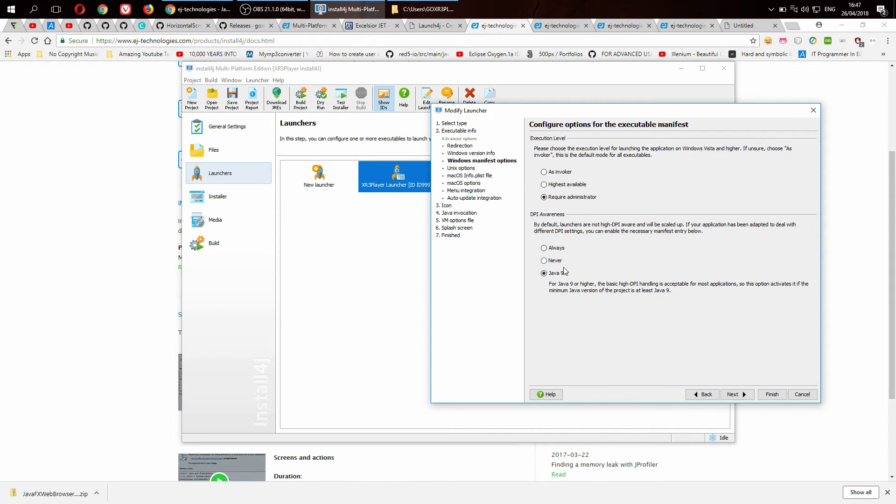
# Review the launcher's remaining advanced options, from Unix and macOS settings to menu and auto-update integration.
pyautogui.click(471, 170)
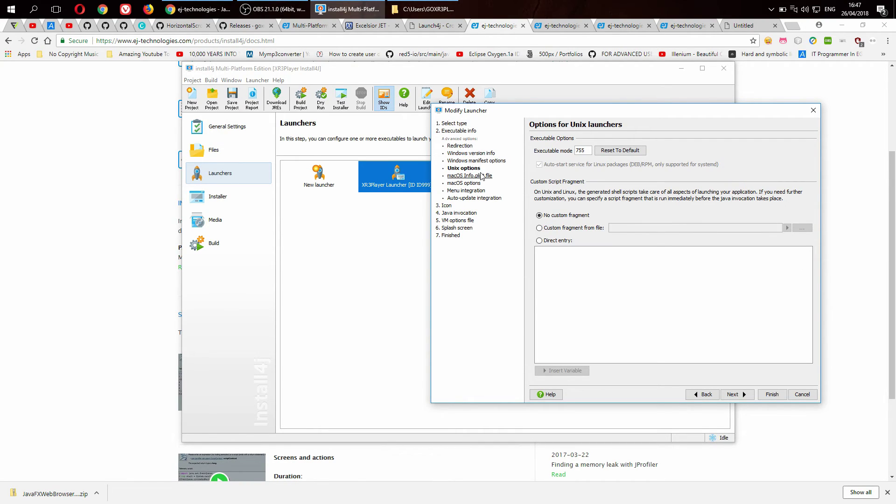
pyautogui.click(481, 175)
pyautogui.click(475, 183)
pyautogui.click(476, 190)
pyautogui.click(489, 198)
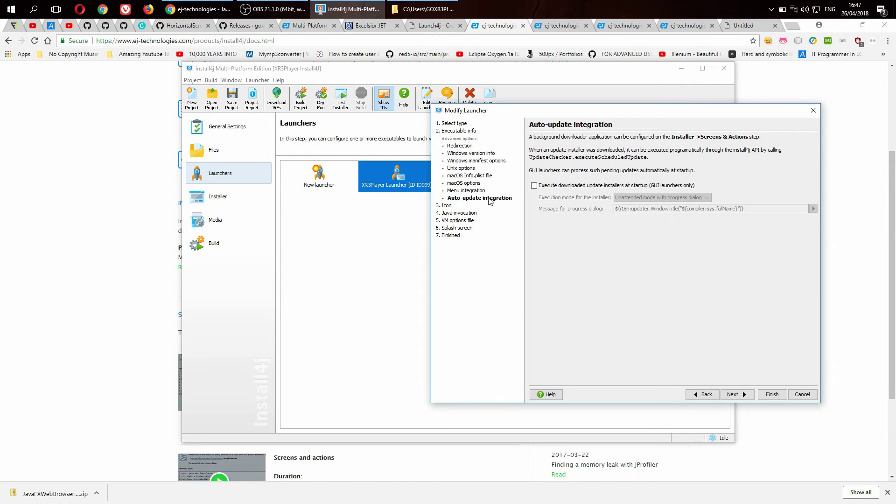
# Examine the launcher's icon settings and its icon.png image, and briefly show the desktop's XR3Player shortcut.
pyautogui.click(447, 206)
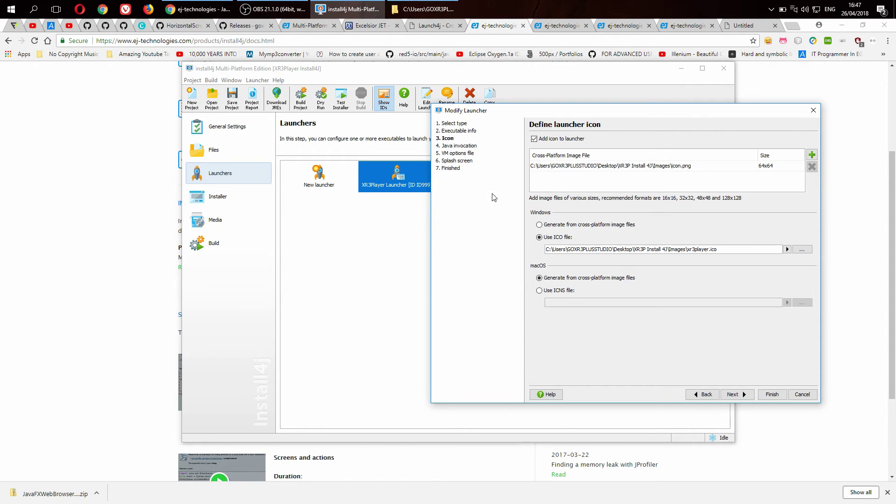
pyautogui.click(669, 166)
pyautogui.press('super+d')
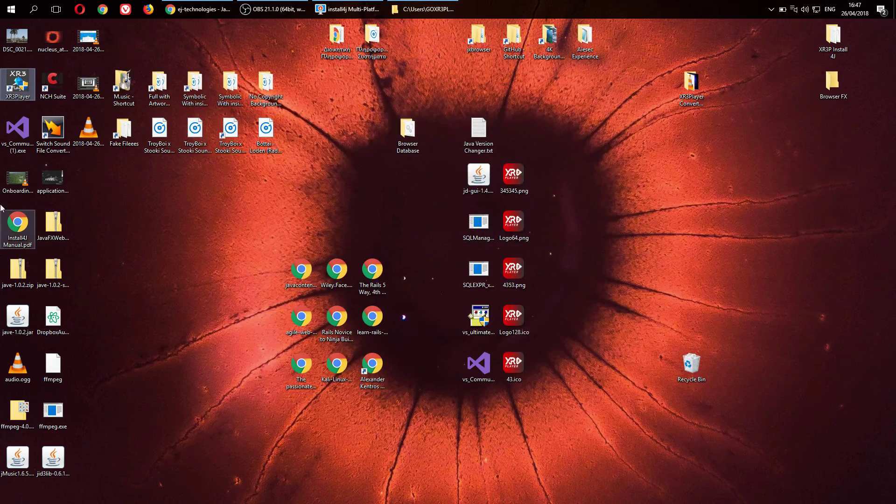
pyautogui.press('super+d')
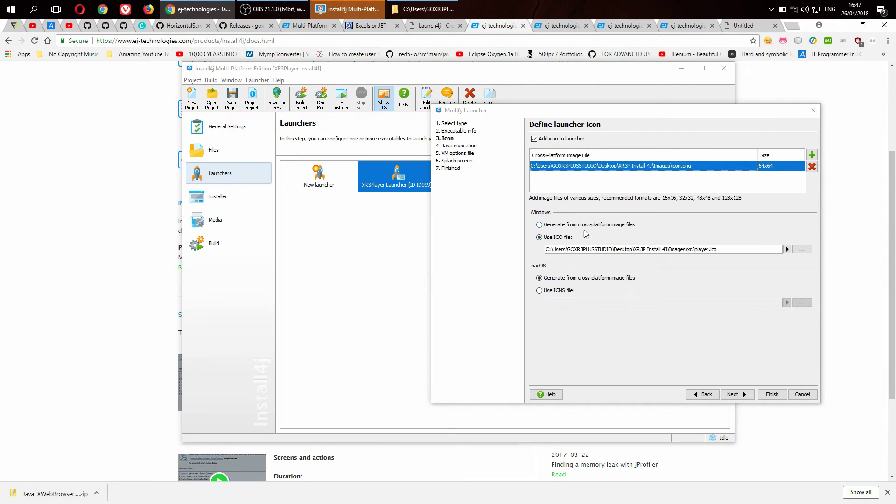
# Choose xr3player.ico from the project's Images folder as the launcher's Windows icon file.
pyautogui.click(802, 250)
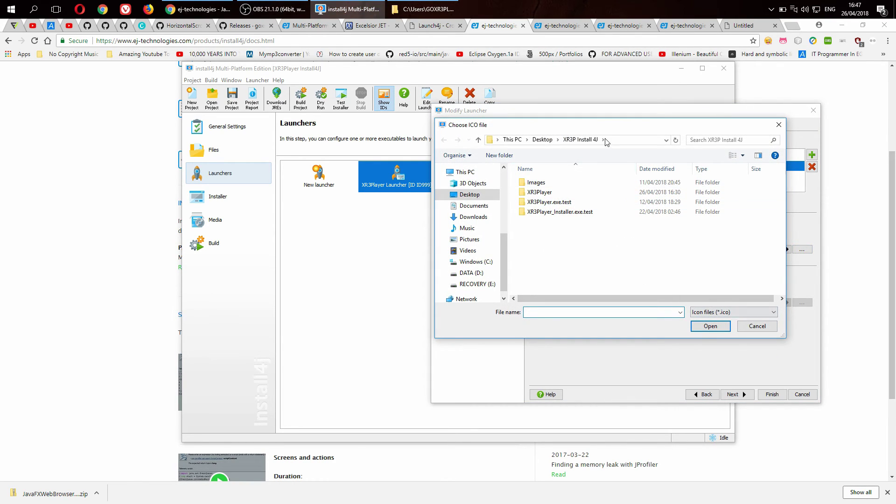
pyautogui.doubleClick(545, 183)
pyautogui.click(550, 207)
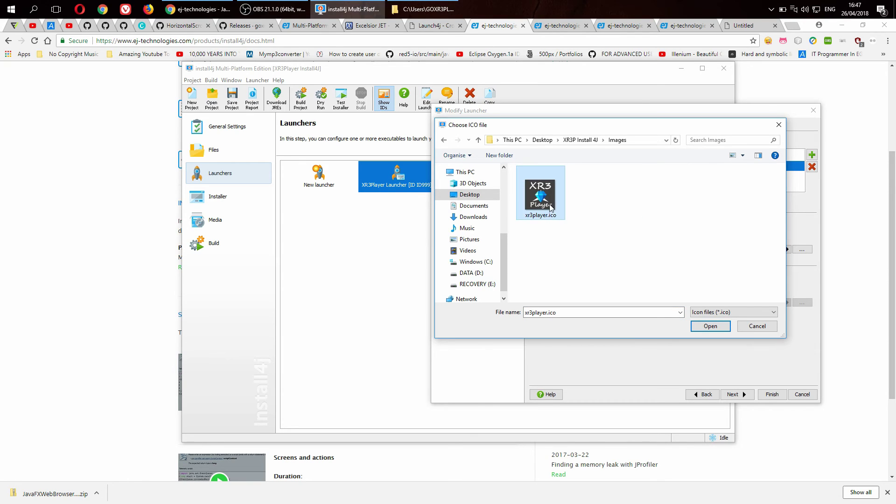
pyautogui.click(710, 326)
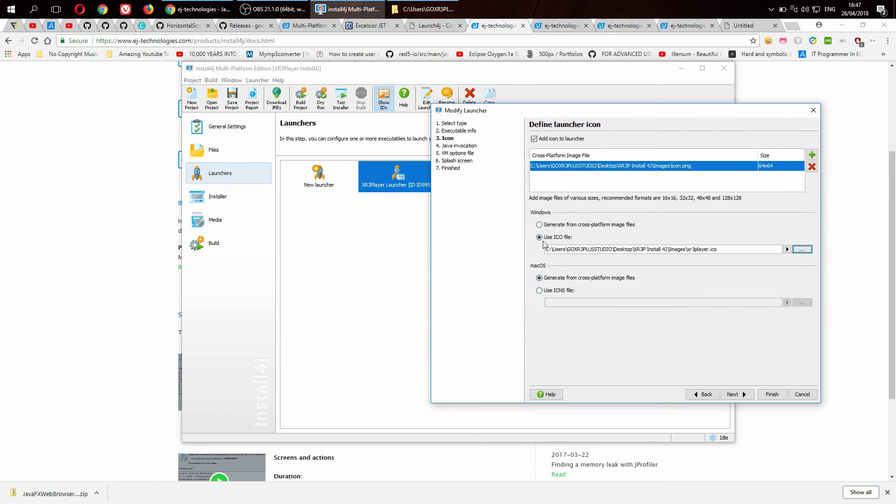
# Examine the Java invocation's XR3Player.jar class path entry and the classes selectable as main class, keeping the existing choice.
pyautogui.click(462, 146)
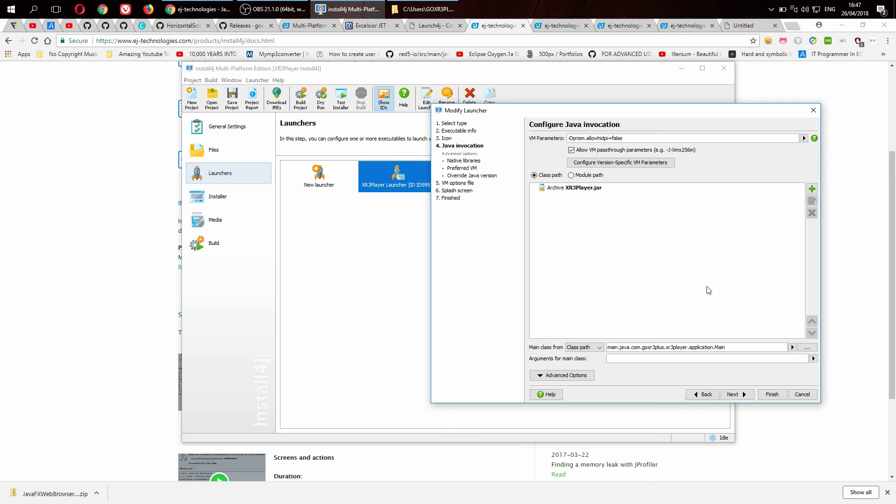
pyautogui.click(583, 187)
pyautogui.click(807, 347)
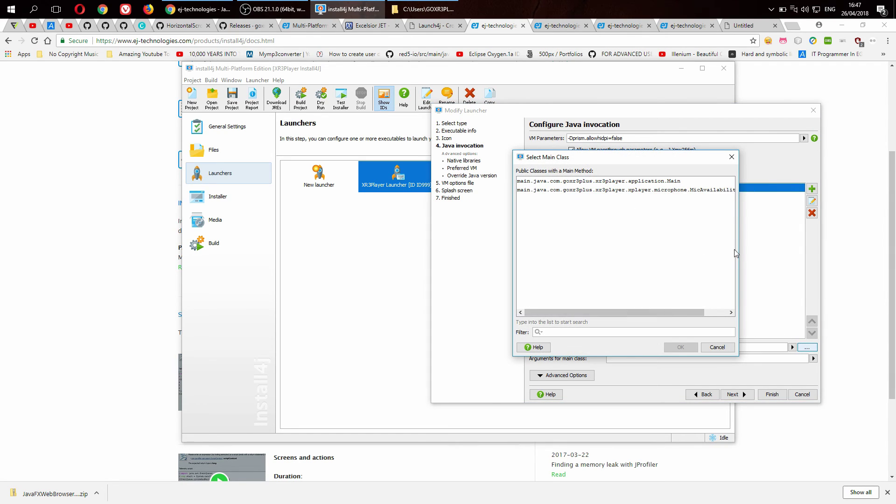
pyautogui.moveTo(741, 243); pyautogui.dragTo(855, 239)
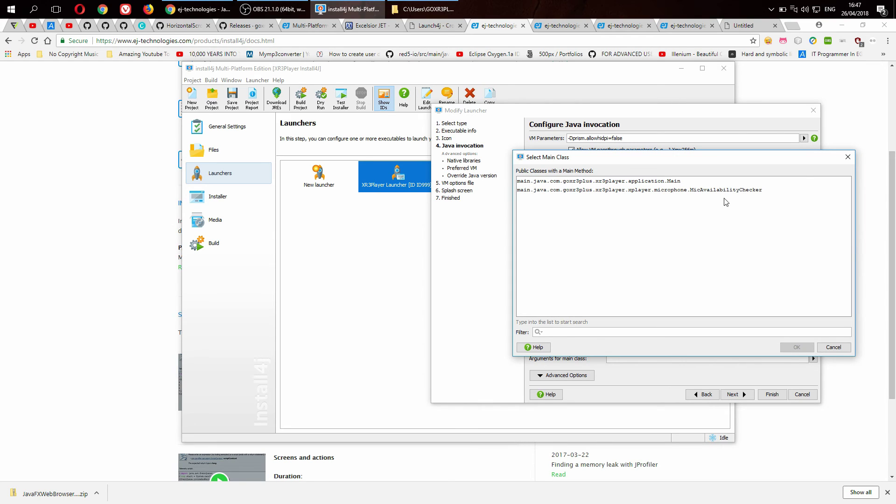
pyautogui.click(846, 348)
pyautogui.click(578, 378)
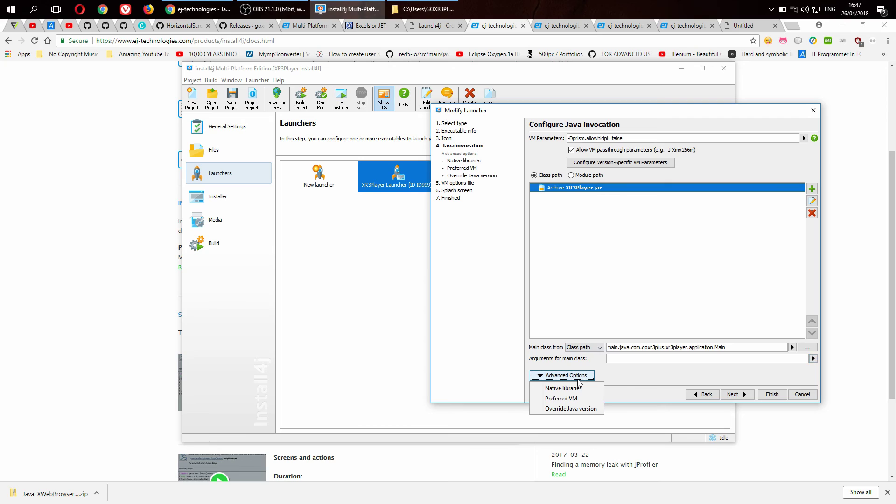
pyautogui.click(606, 279)
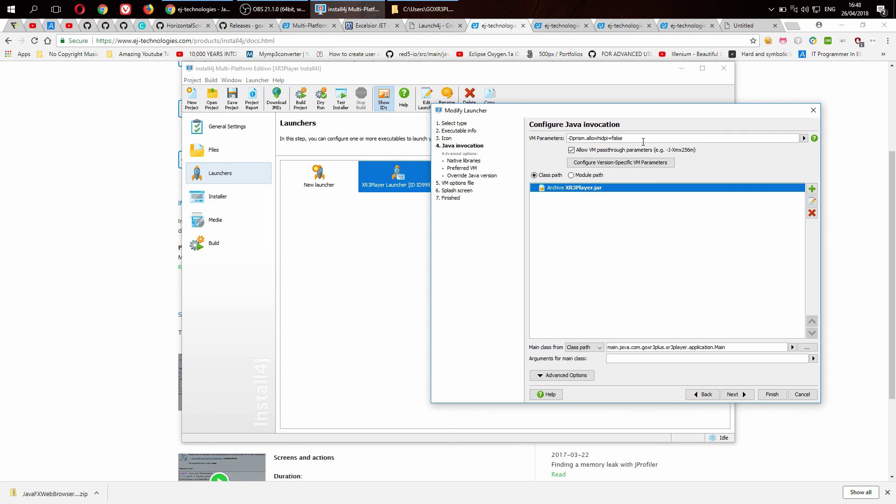
# Highlight the launcher's VM parameters, and briefly disable and re-enable VM passthrough parameters.
pyautogui.moveTo(634, 136); pyautogui.dragTo(535, 136)
pyautogui.click(571, 150)
pyautogui.click(577, 153)
# Review the version-specific VM parameters for Java 1.9.0 and 9, and leave them without saving changes.
pyautogui.click(644, 163)
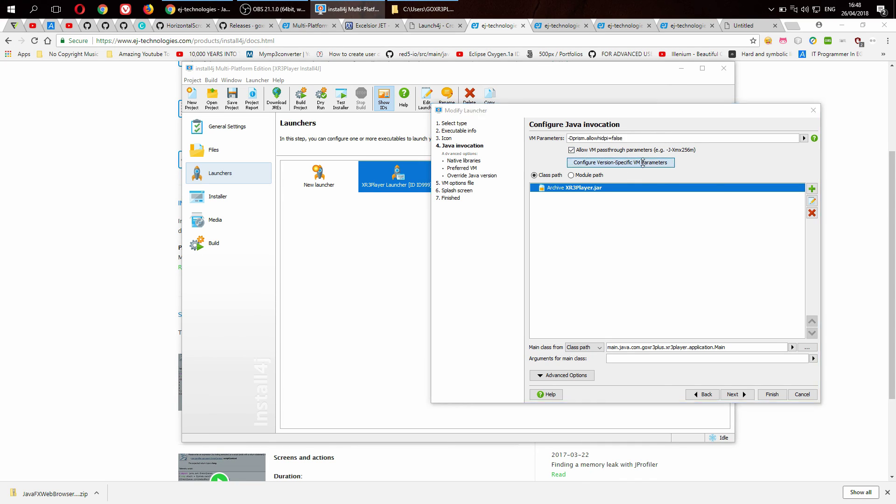
pyautogui.click(534, 217)
pyautogui.click(621, 224)
pyautogui.click(632, 216)
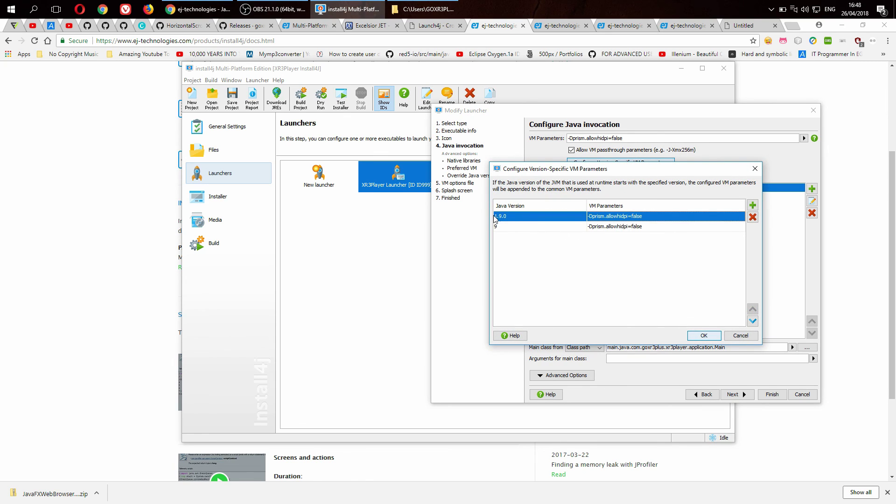
pyautogui.click(634, 229)
pyautogui.click(655, 217)
pyautogui.click(639, 227)
pyautogui.click(633, 215)
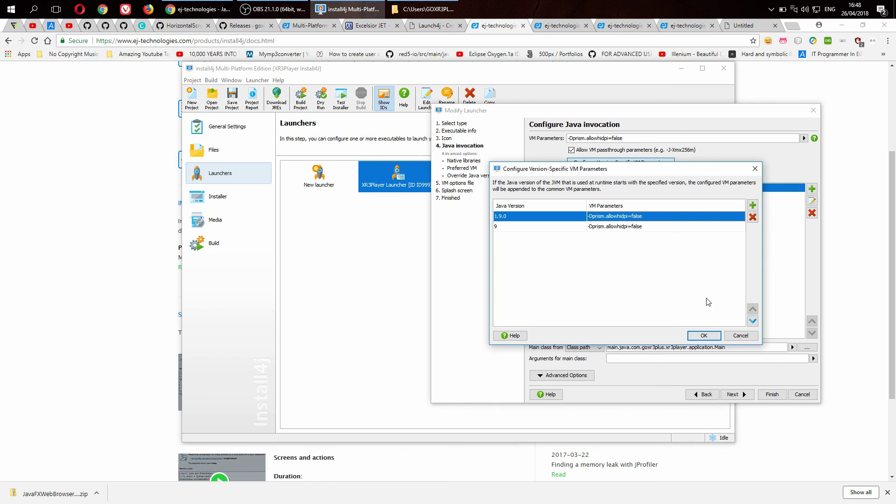
pyautogui.click(740, 336)
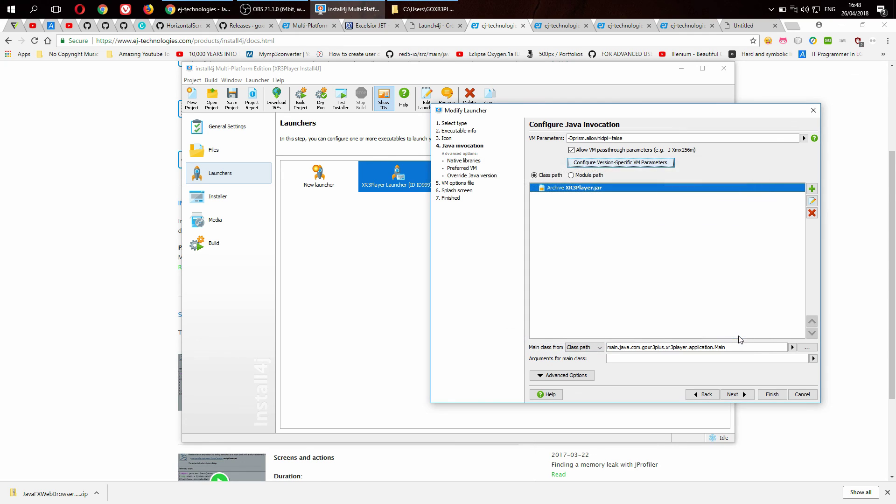
# Review the launcher's native library directories and preferred VM options.
pyautogui.click(465, 162)
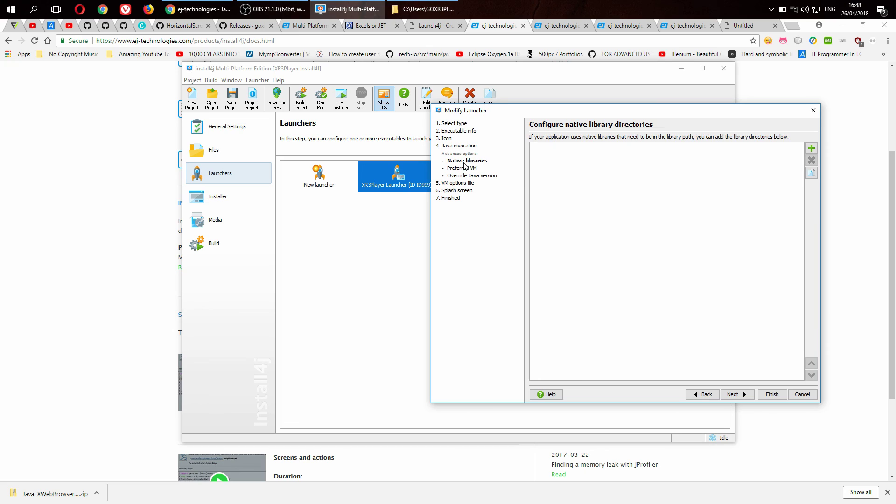
pyautogui.click(469, 169)
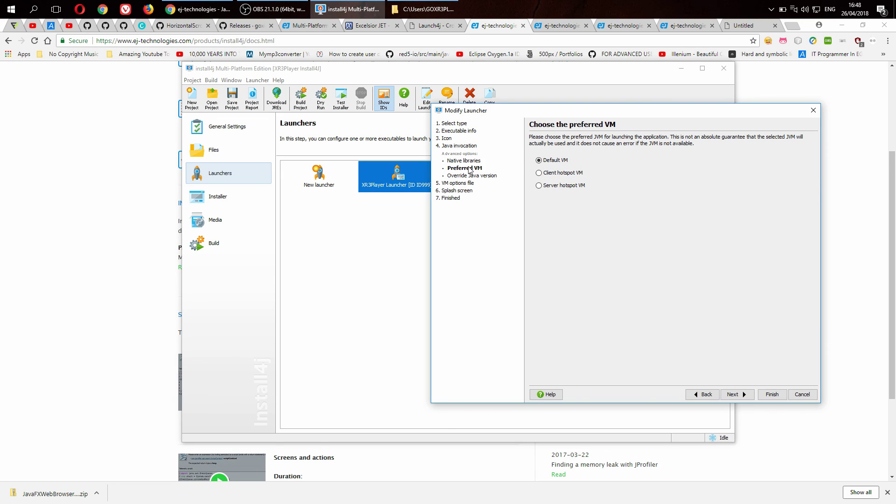